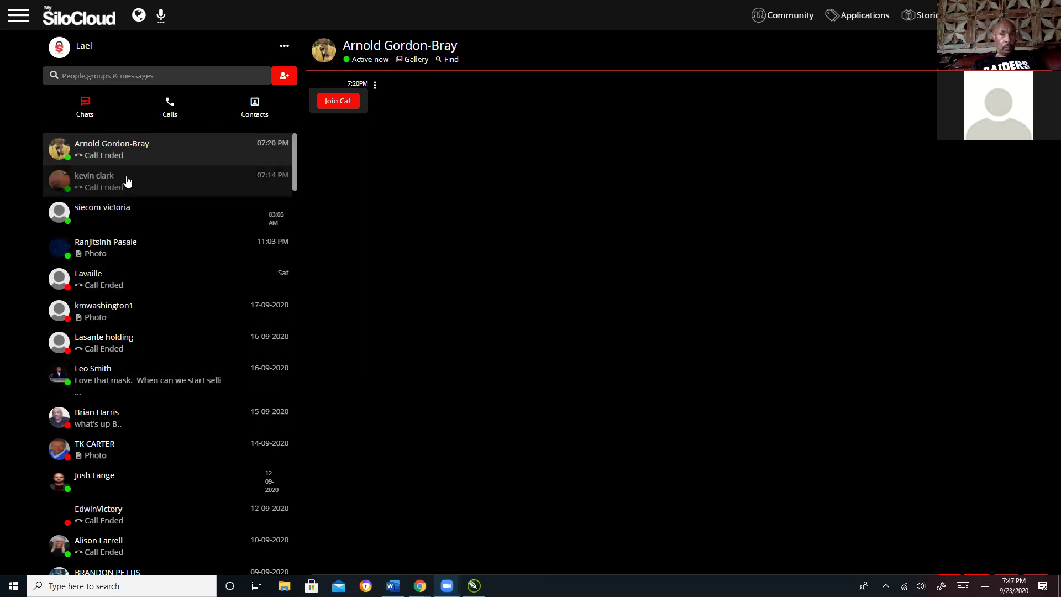
- Start a new group named LA Dream and include the first two followers in the list as members
{"action": "left_click", "coordinate": [285, 77]}
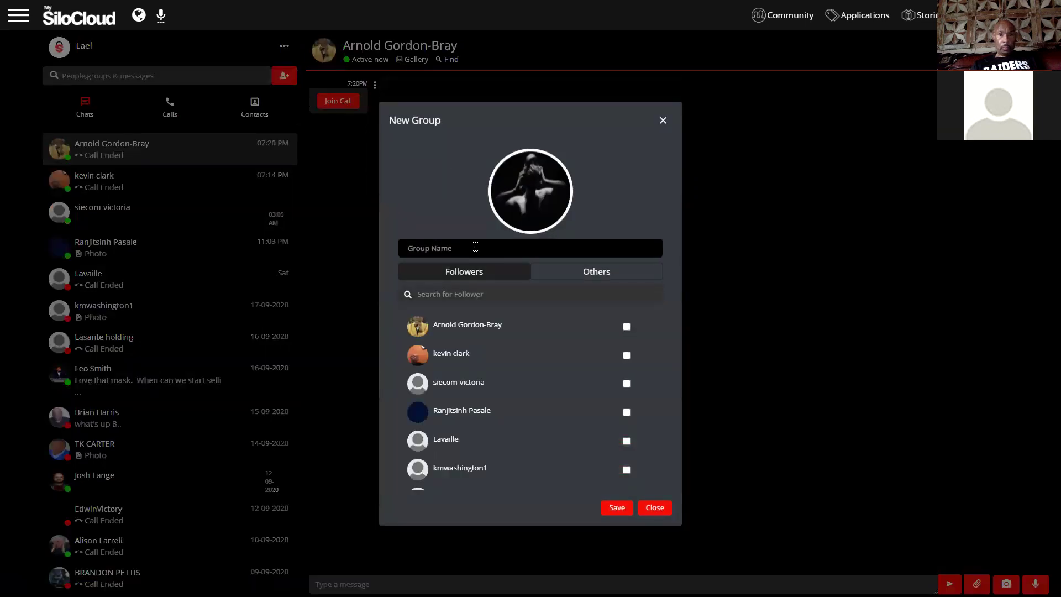
{"action": "left_click", "coordinate": [475, 247]}
{"action": "type", "text": "LA"}
{"action": "left_click", "coordinate": [626, 326]}
{"action": "left_click", "coordinate": [626, 355]}
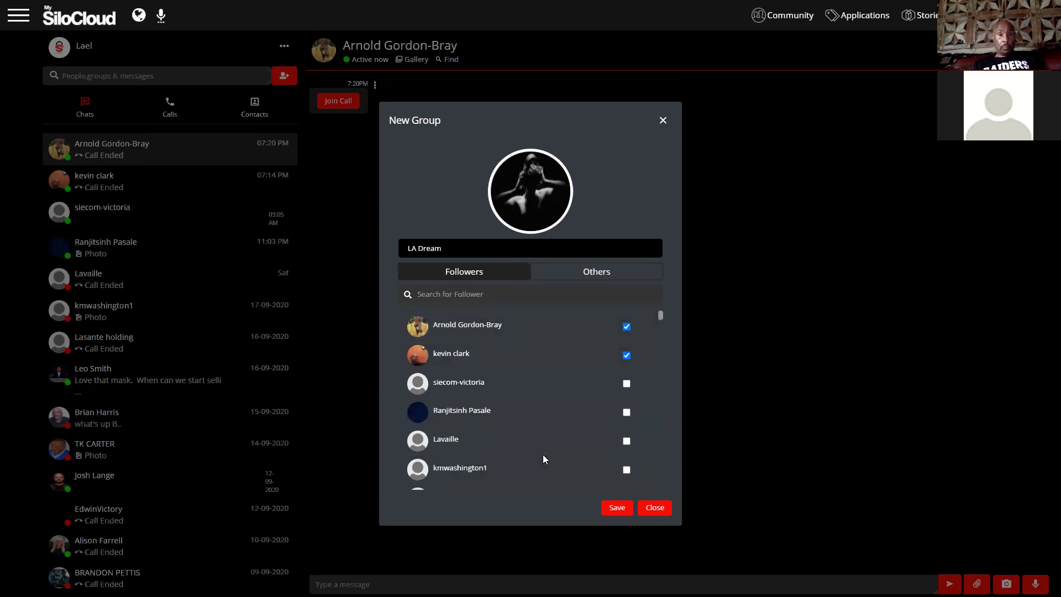
{"action": "scroll", "coordinate": [542, 454], "scroll_direction": "down", "scroll_amount": 2}
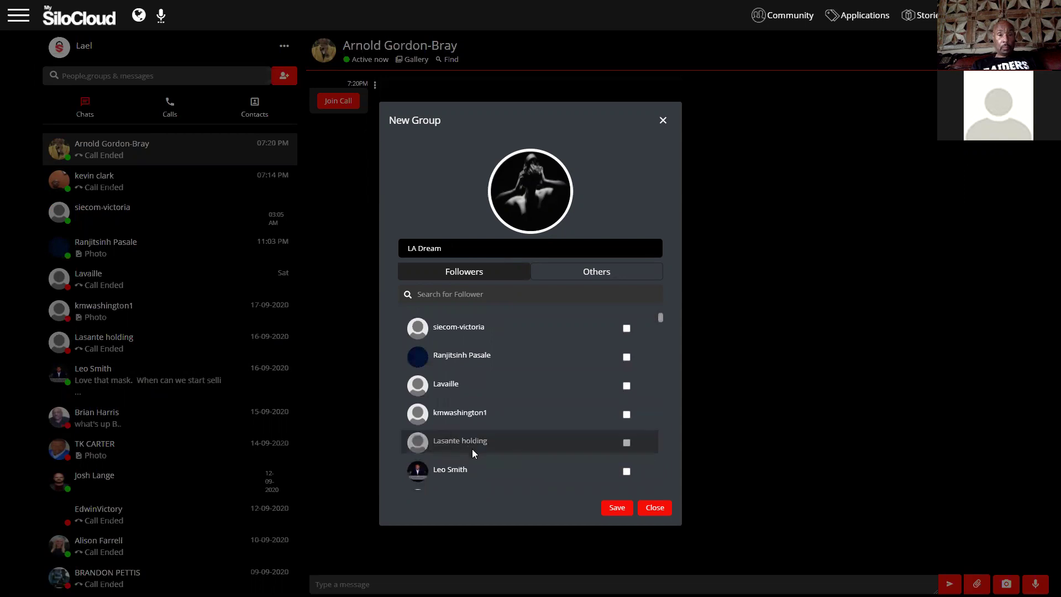
{"action": "scroll", "coordinate": [472, 449], "scroll_direction": "down", "scroll_amount": 2}
{"action": "scroll", "coordinate": [472, 457], "scroll_direction": "down", "scroll_amount": 2}
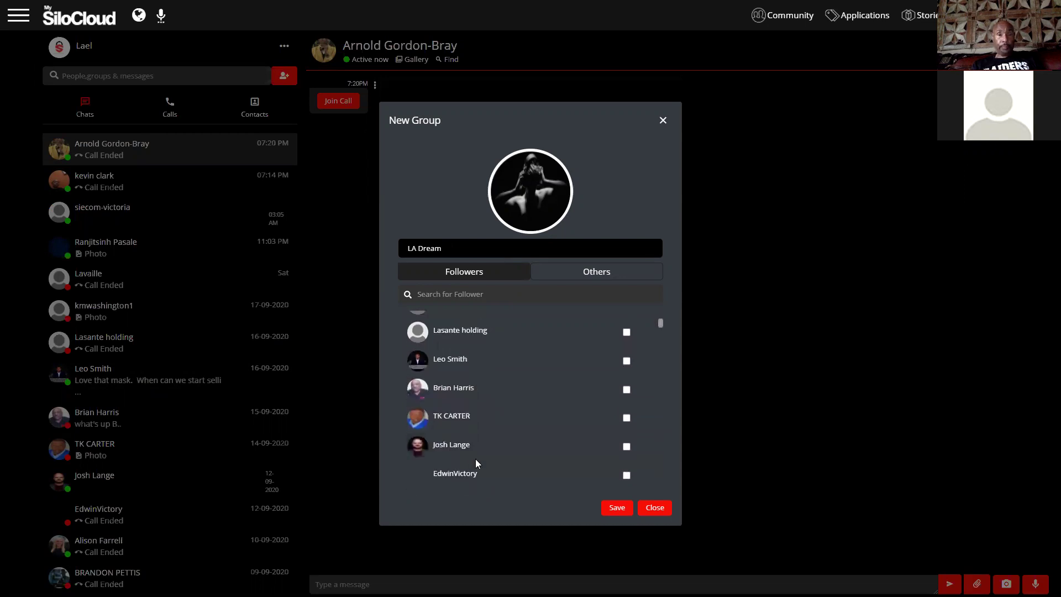
{"action": "left_click", "coordinate": [626, 446]}
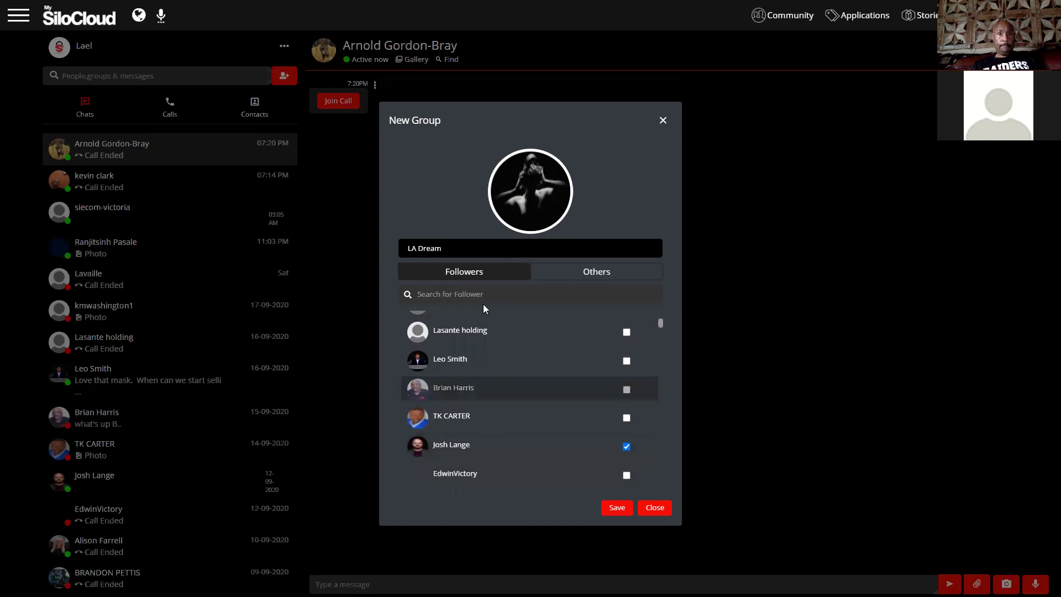
{"action": "left_click", "coordinate": [616, 508]}
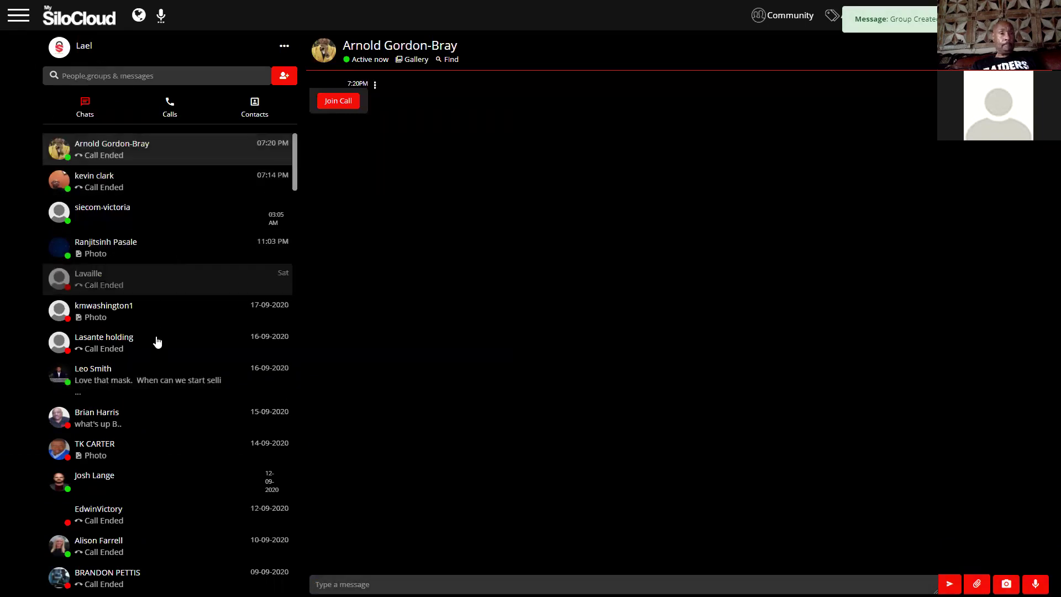
- Look through the group list beneath the individual chats for the new LA Dream group
{"action": "scroll", "coordinate": [175, 441], "scroll_direction": "down", "scroll_amount": 20}
{"action": "scroll", "coordinate": [177, 513], "scroll_direction": "down", "scroll_amount": 20}
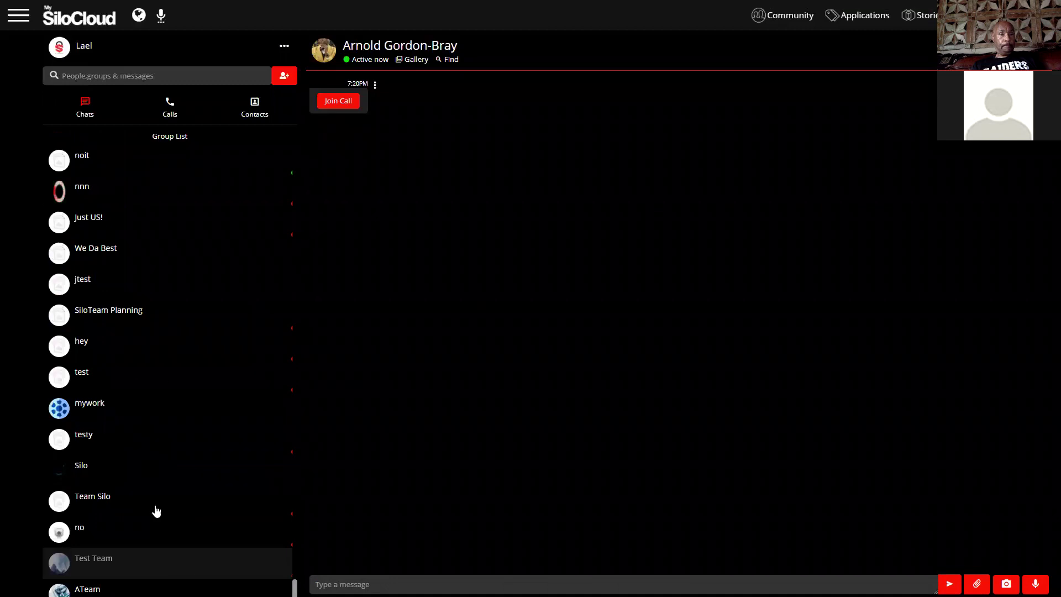
{"action": "scroll", "coordinate": [138, 276], "scroll_direction": "up", "scroll_amount": 2}
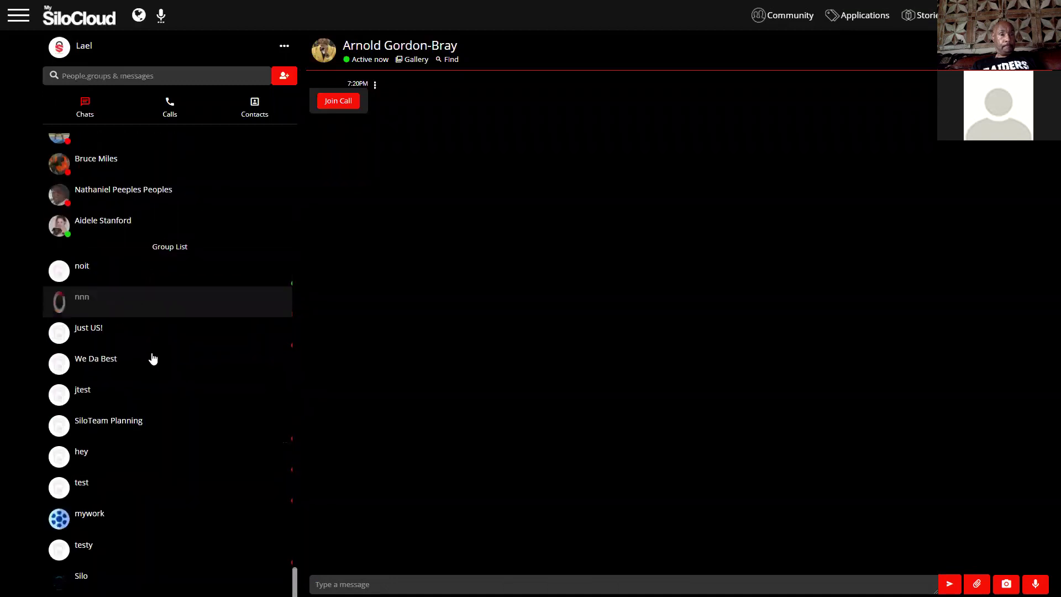
{"action": "scroll", "coordinate": [124, 516], "scroll_direction": "down", "scroll_amount": 5}
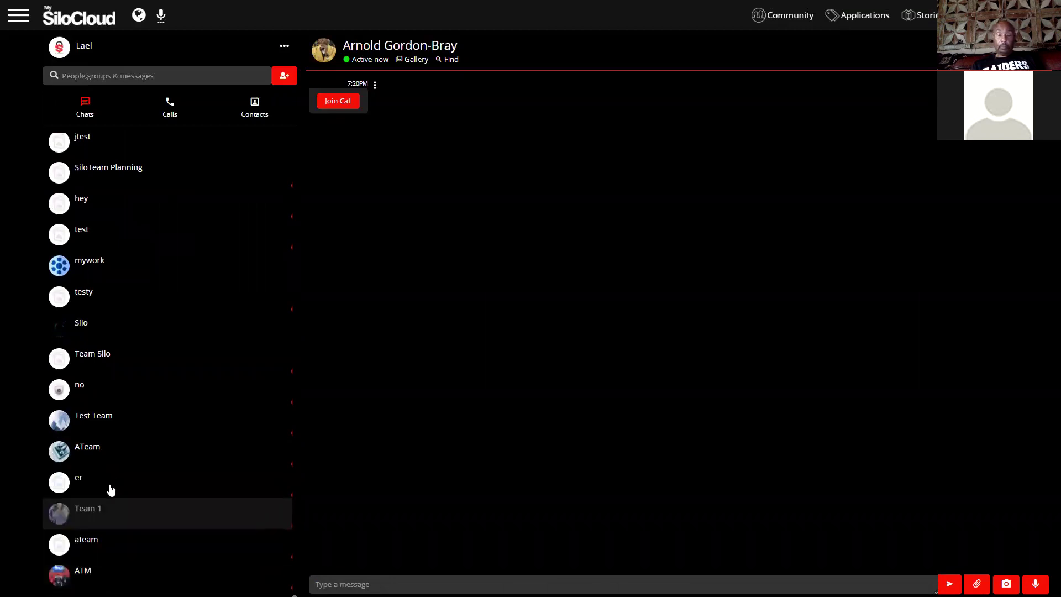
{"action": "scroll", "coordinate": [110, 427], "scroll_direction": "up", "scroll_amount": 1}
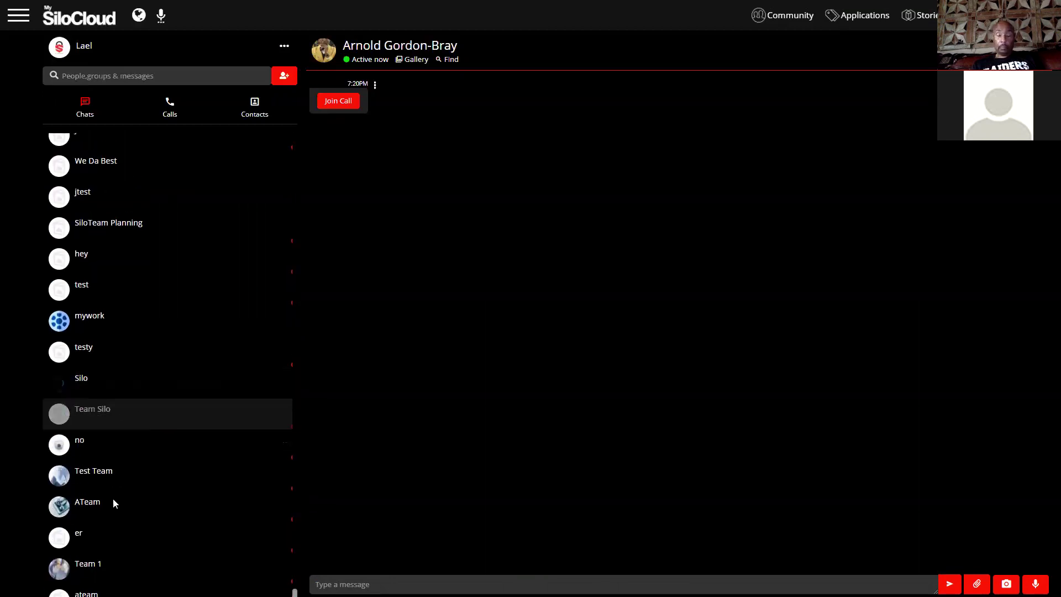
{"action": "scroll", "coordinate": [111, 553], "scroll_direction": "down", "scroll_amount": 1}
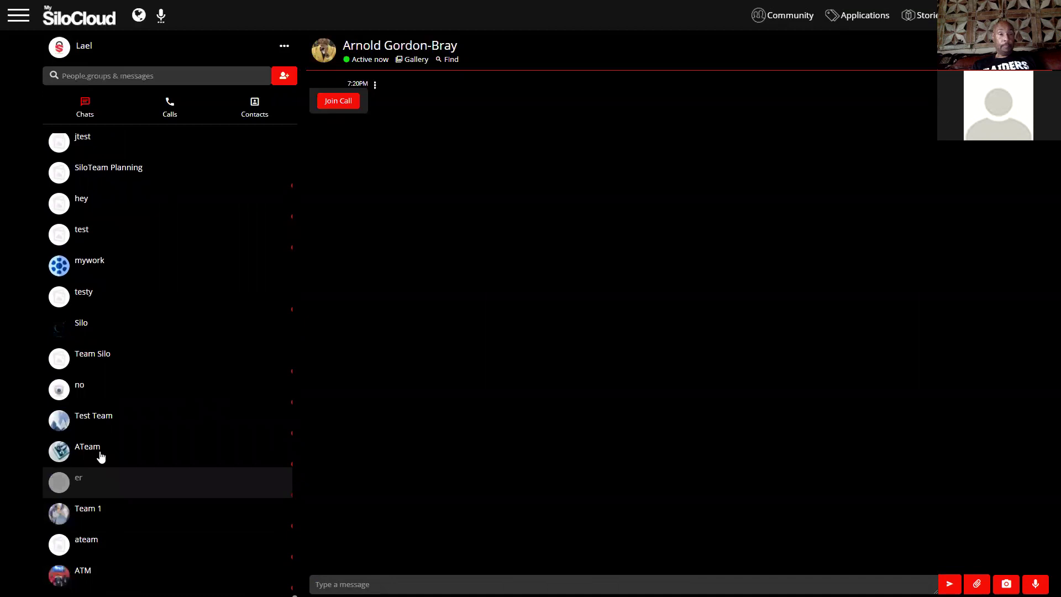
{"action": "scroll", "coordinate": [102, 352], "scroll_direction": "up", "scroll_amount": 3}
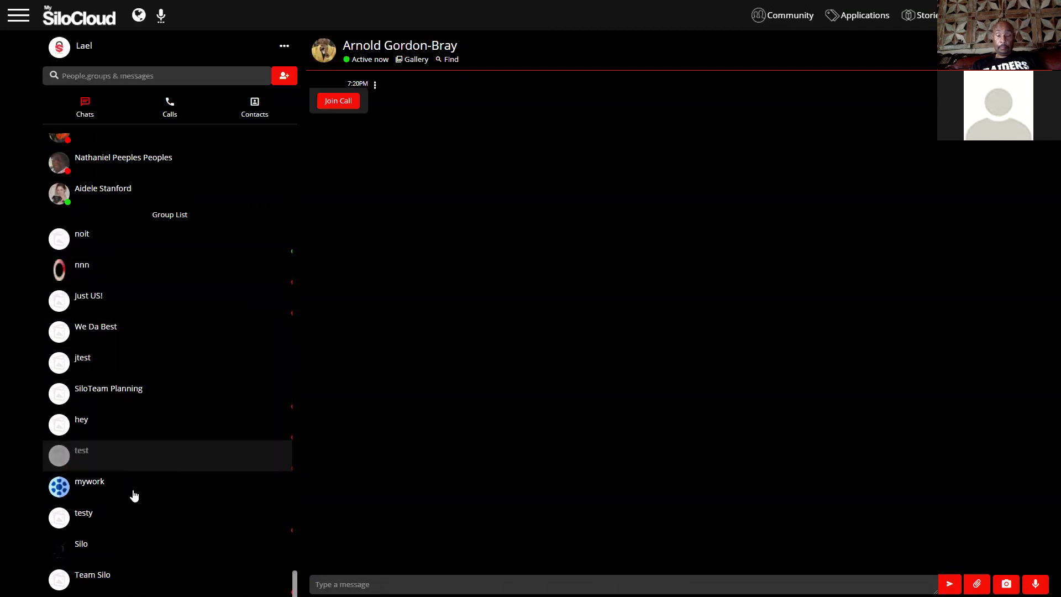
{"action": "scroll", "coordinate": [133, 503], "scroll_direction": "down", "scroll_amount": 1}
{"action": "scroll", "coordinate": [134, 505], "scroll_direction": "down", "scroll_amount": 4}
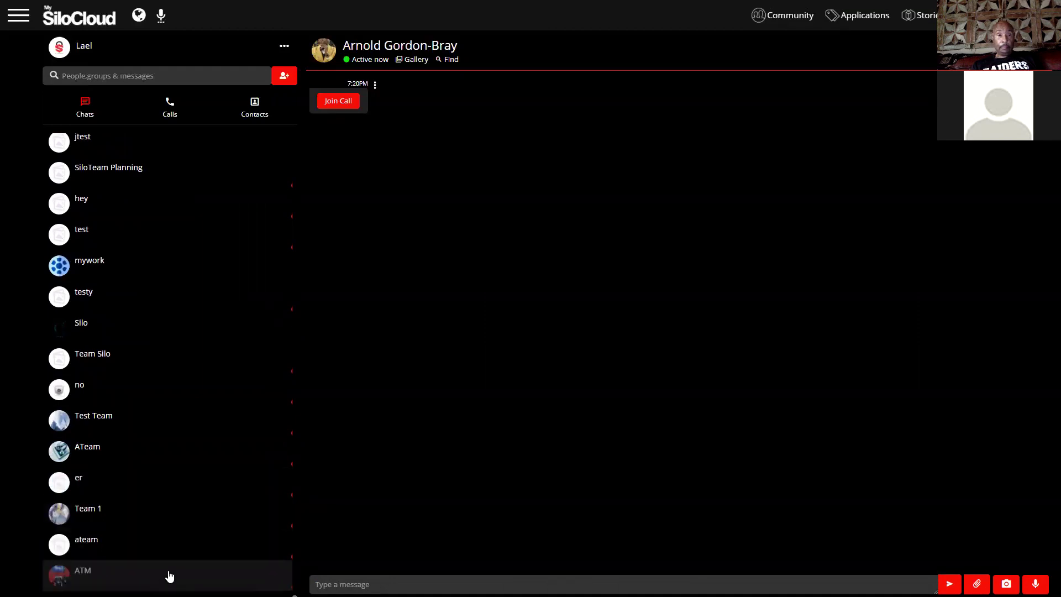
{"action": "scroll", "coordinate": [181, 547], "scroll_direction": "up", "scroll_amount": 6}
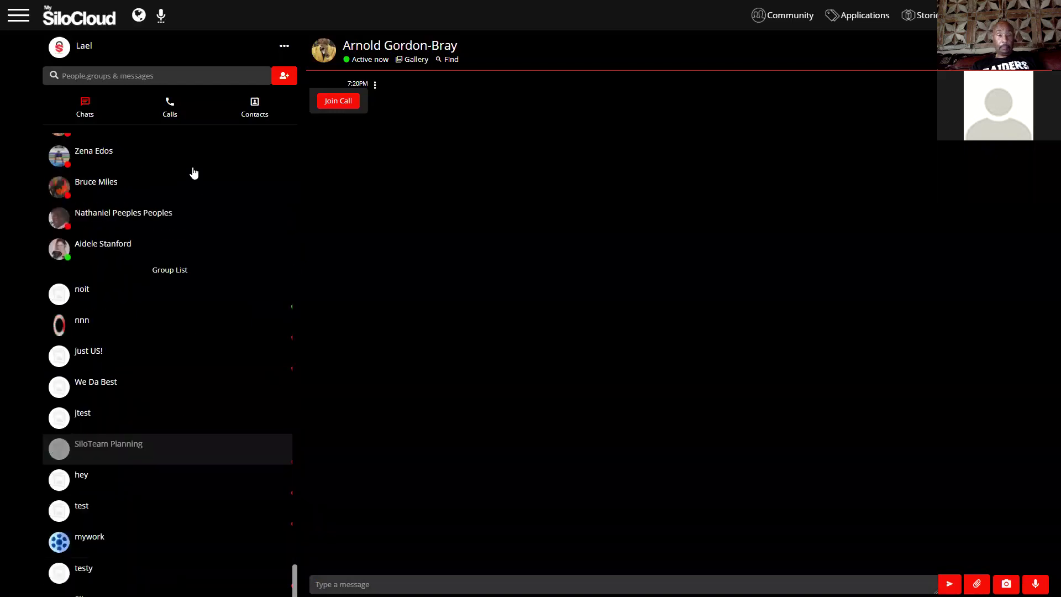
- Open several existing group chats, including ATM and ateam, to check their conversations
{"action": "left_click", "coordinate": [111, 362]}
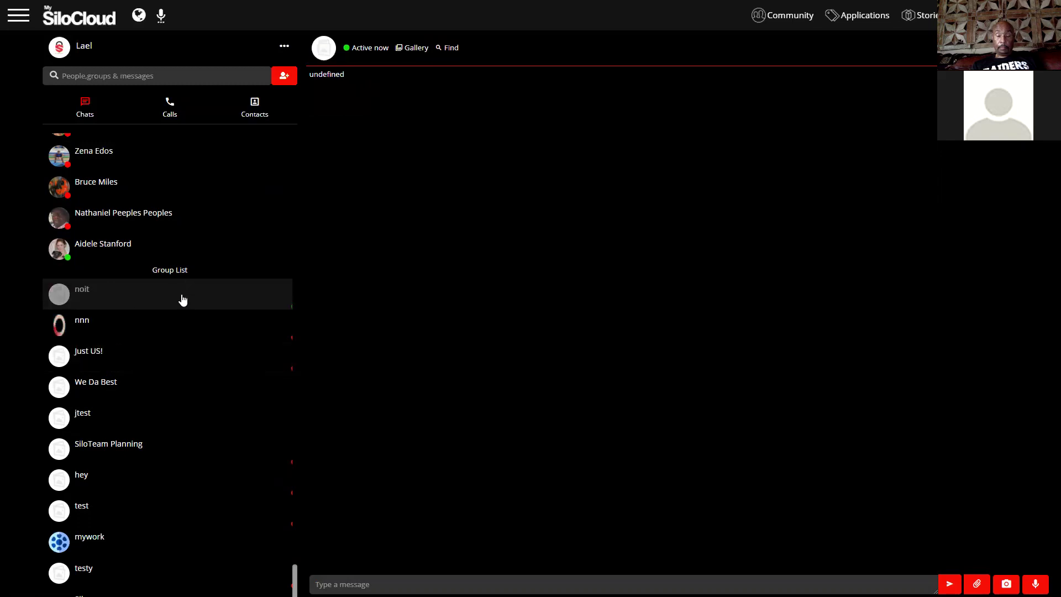
{"action": "scroll", "coordinate": [193, 395], "scroll_direction": "down", "scroll_amount": 5}
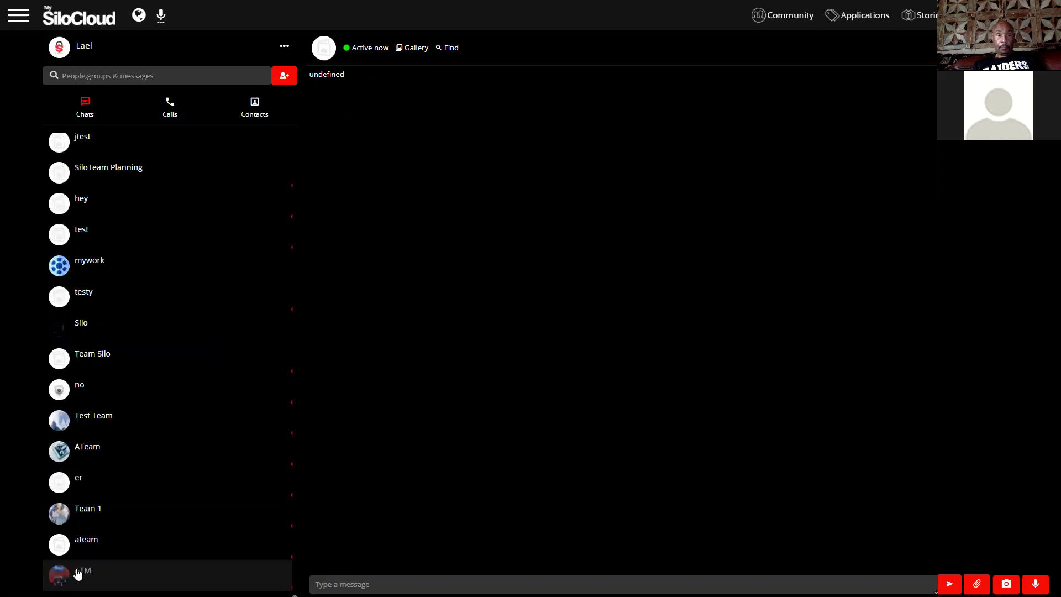
{"action": "left_click", "coordinate": [77, 575]}
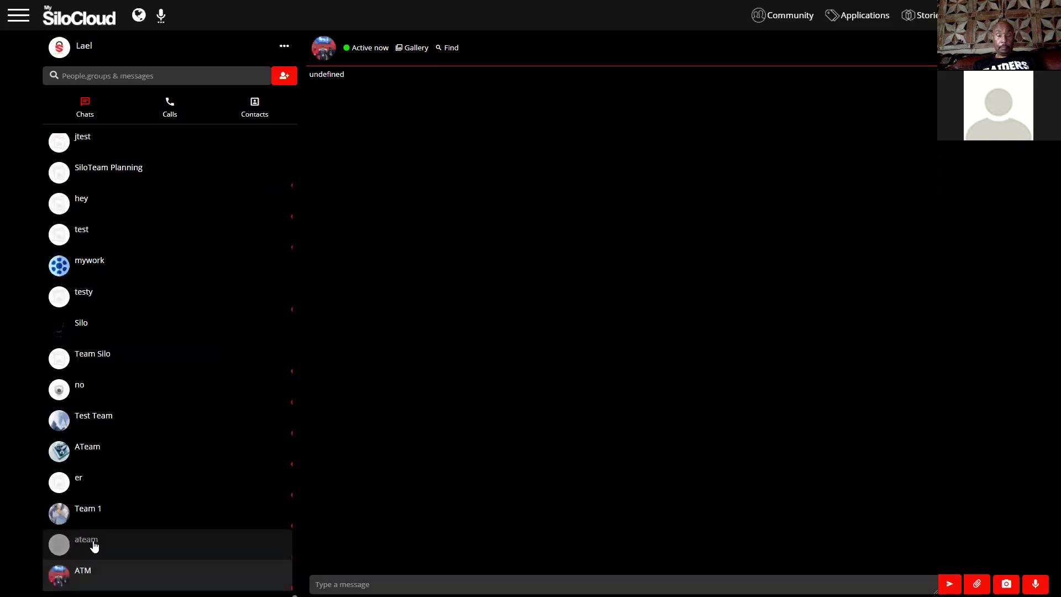
{"action": "left_click", "coordinate": [146, 538]}
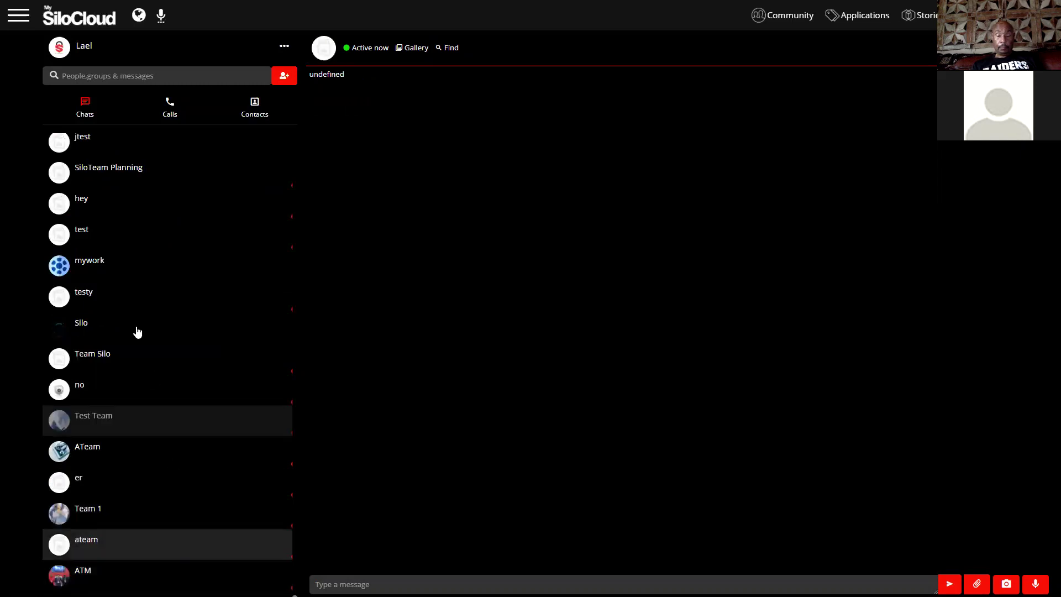
- Check the call history and the new group form, leaving both without making changes
{"action": "left_click", "coordinate": [169, 107]}
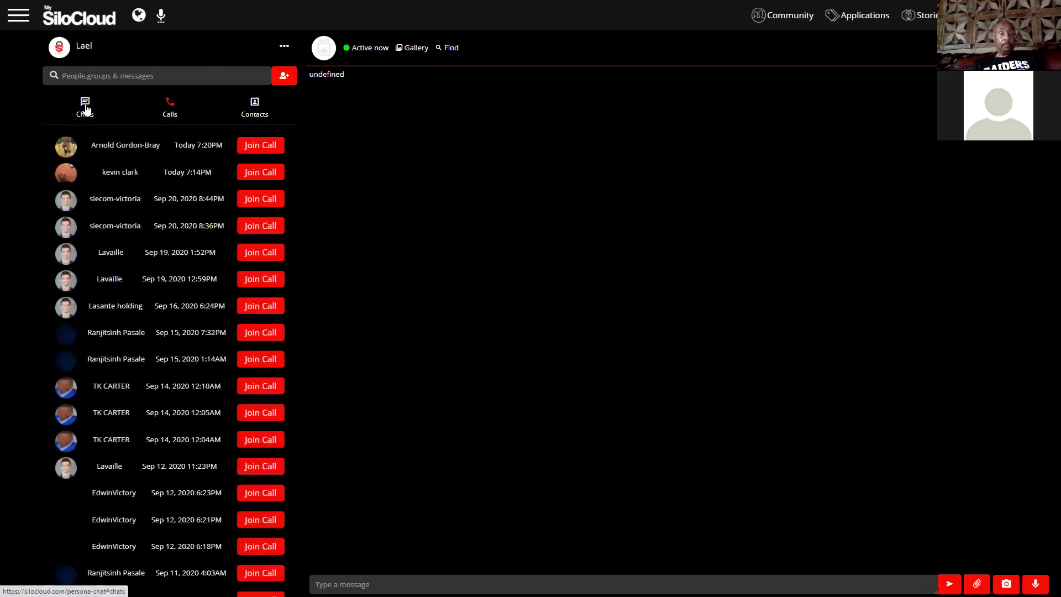
{"action": "left_click", "coordinate": [85, 108]}
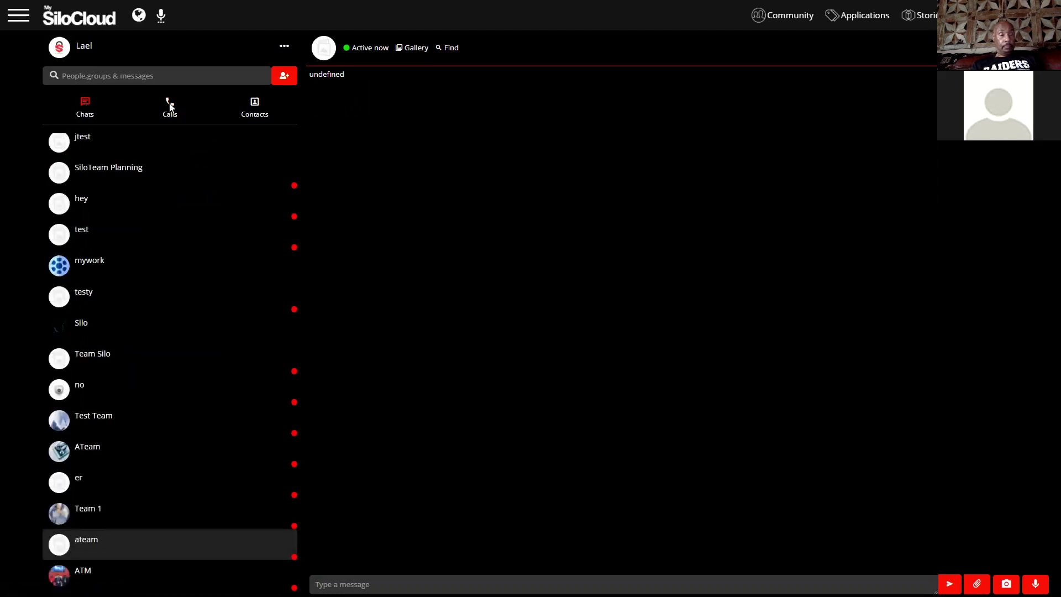
{"action": "left_click", "coordinate": [284, 76]}
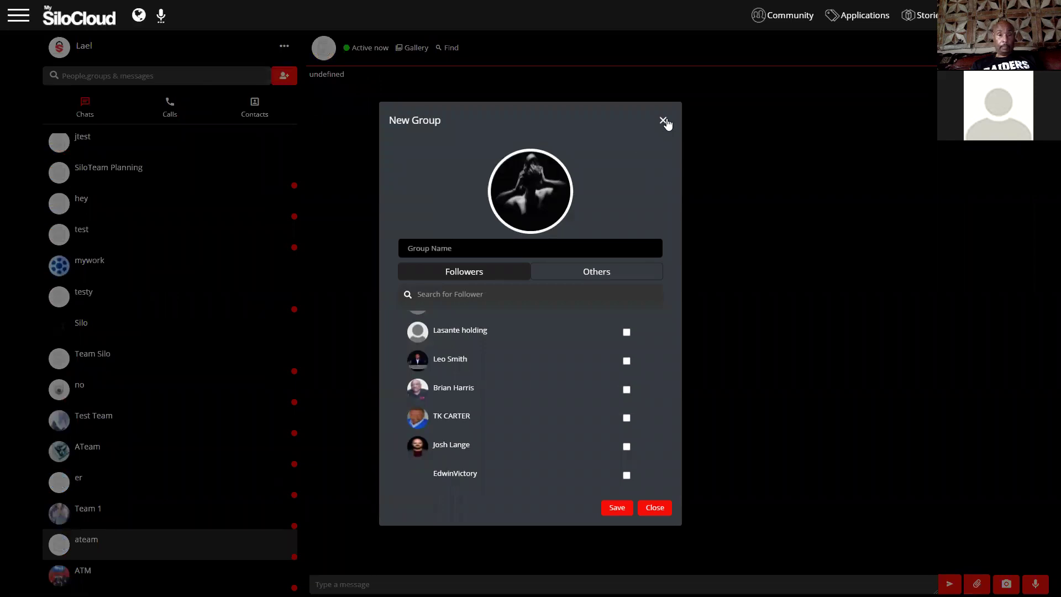
{"action": "left_click", "coordinate": [663, 121]}
- Search the people, groups and messages for "la drea" and clear the search text
{"action": "left_click", "coordinate": [117, 75]}
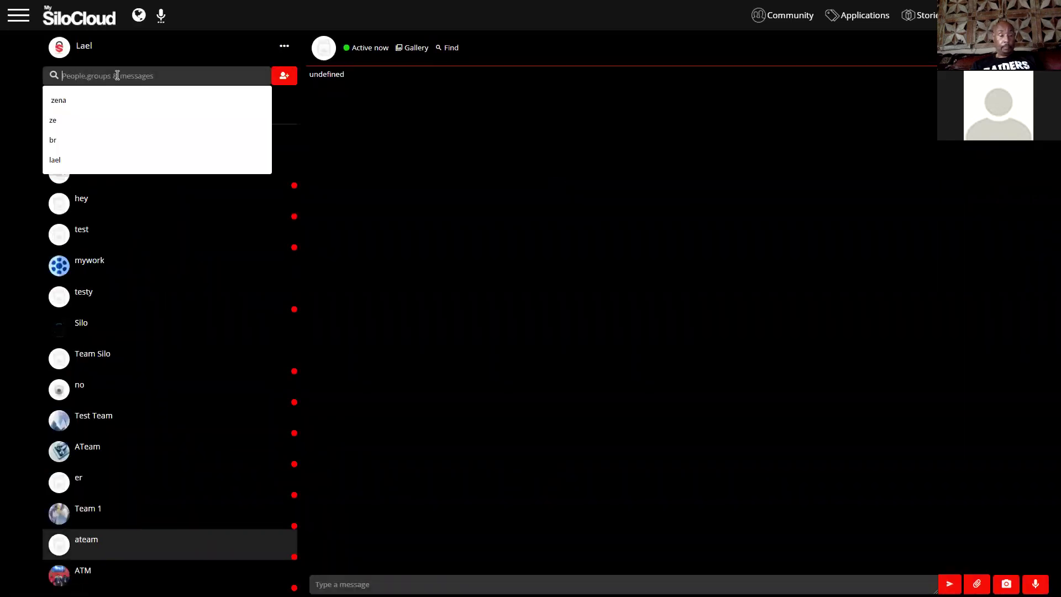
{"action": "type", "text": "la"}
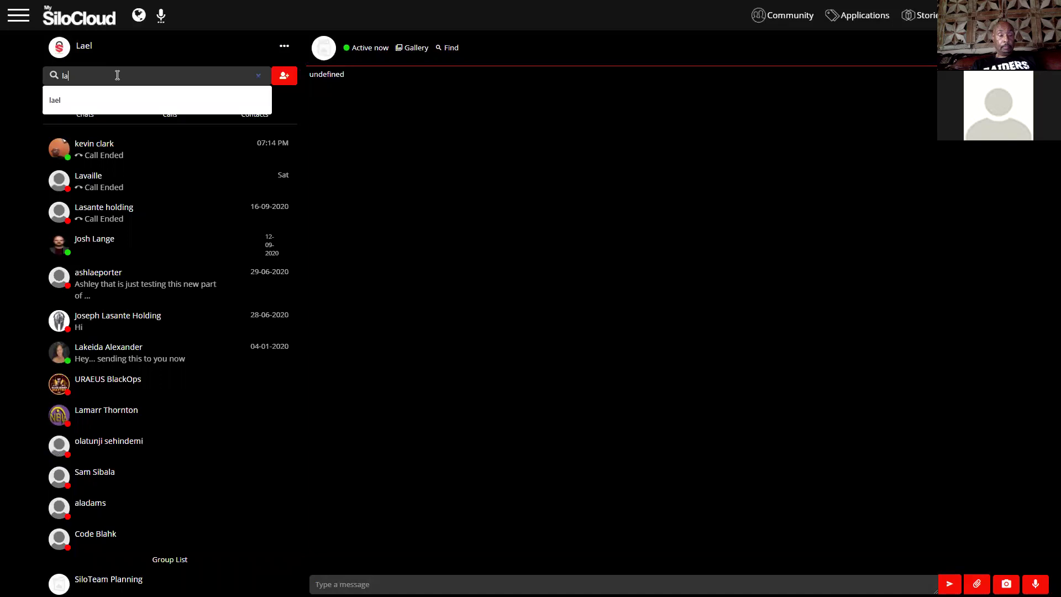
{"action": "type", "text": " drea"}
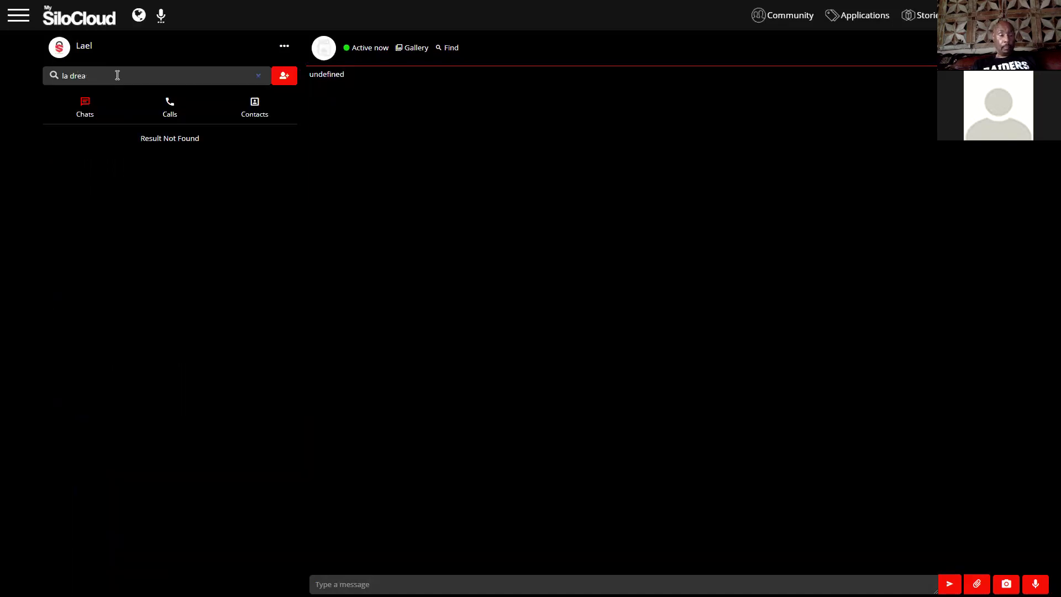
{"action": "key", "text": "BackSpace"}
{"action": "key", "text": "BackSpace"}
{"action": "key", "text": "BackSpace"}
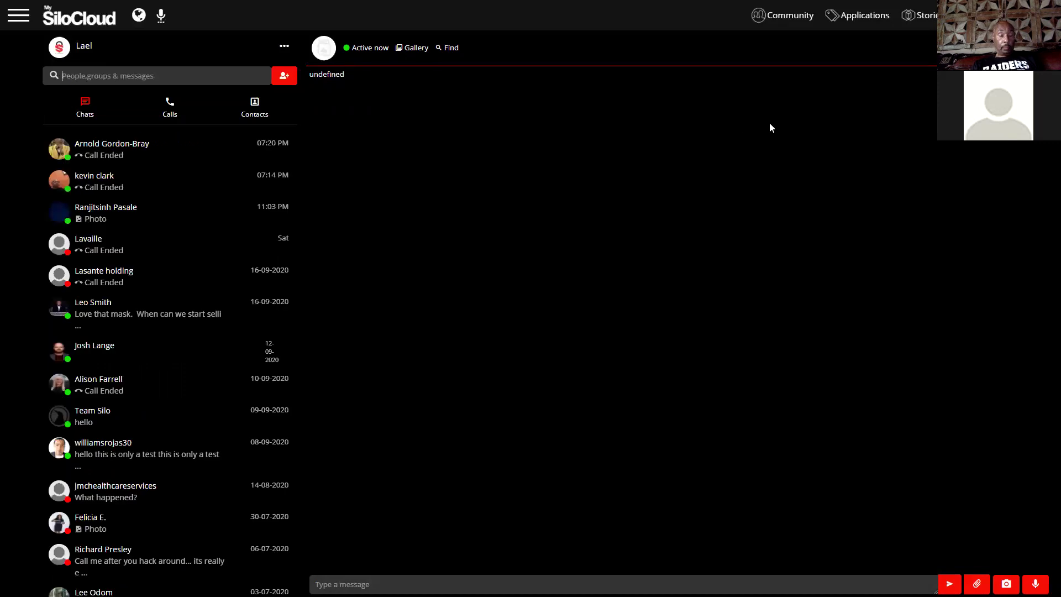
{"action": "left_click", "coordinate": [281, 74]}
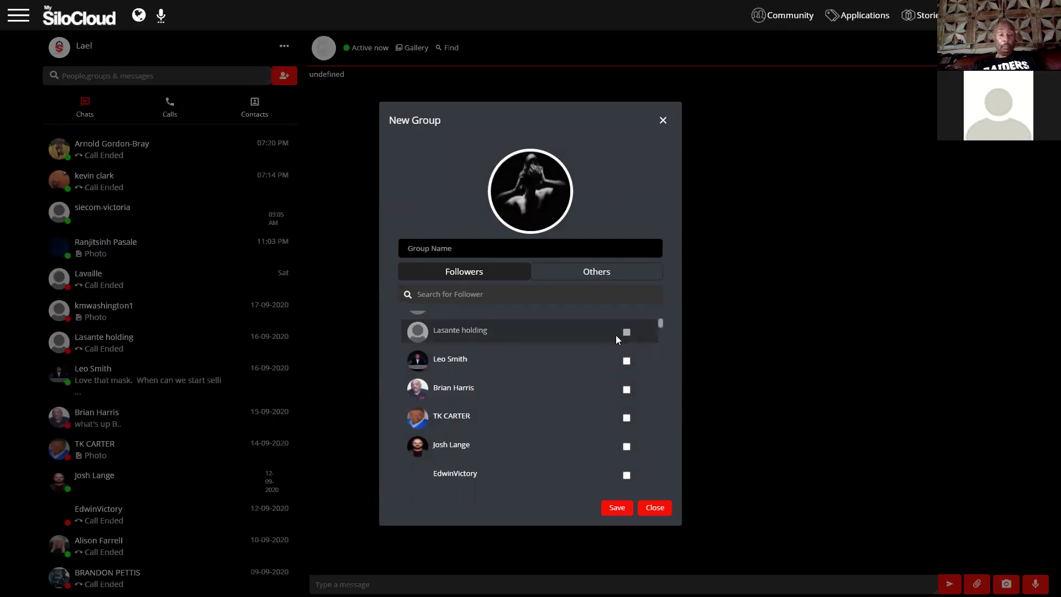
{"action": "scroll", "coordinate": [615, 335], "scroll_direction": "up", "scroll_amount": 5}
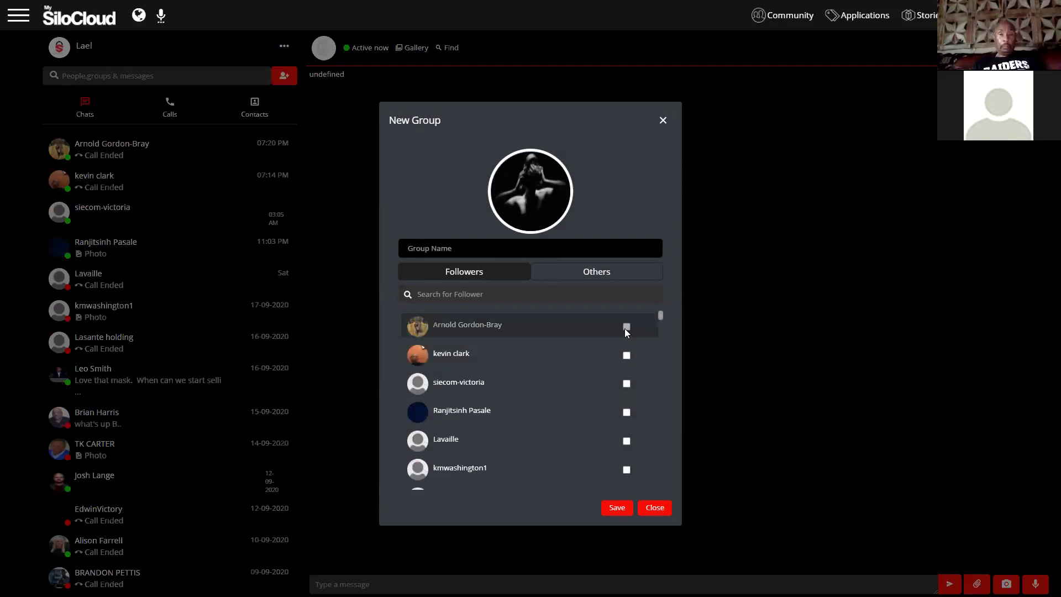
{"action": "left_click", "coordinate": [654, 508]}
- Find the LA Dream group at the end of the upper set of groups and open its chat
{"action": "scroll", "coordinate": [190, 456], "scroll_direction": "down", "scroll_amount": 20}
{"action": "scroll", "coordinate": [183, 486], "scroll_direction": "down", "scroll_amount": 20}
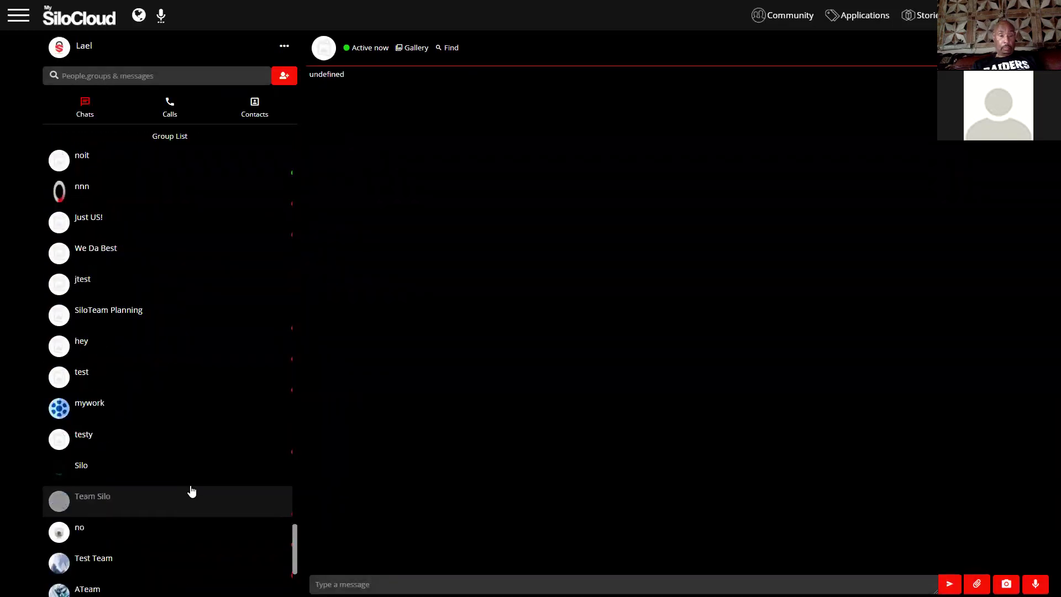
{"action": "scroll", "coordinate": [182, 500], "scroll_direction": "up", "scroll_amount": 5}
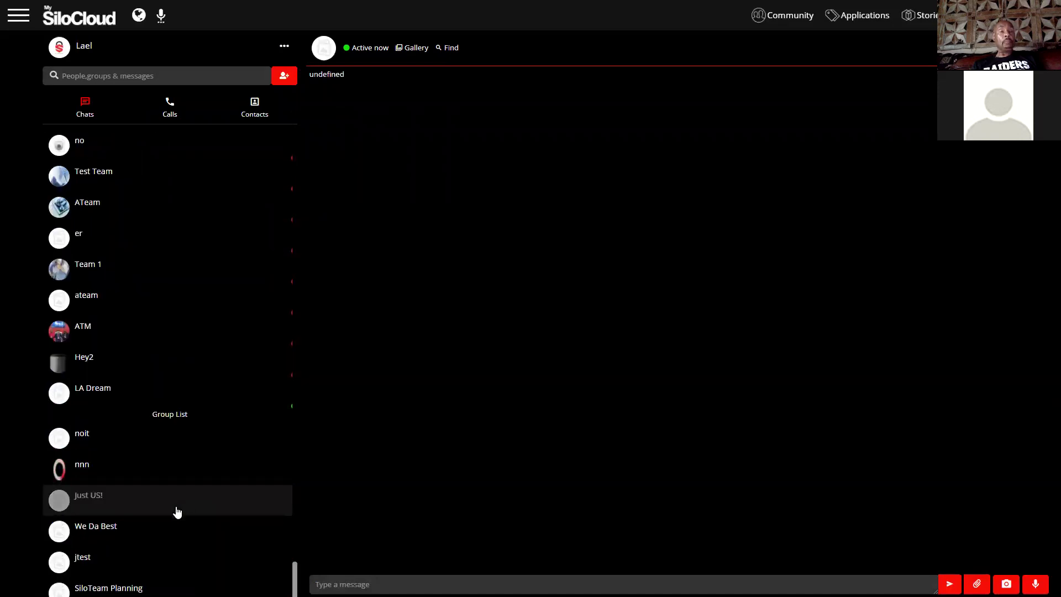
{"action": "scroll", "coordinate": [176, 505], "scroll_direction": "down", "scroll_amount": 1}
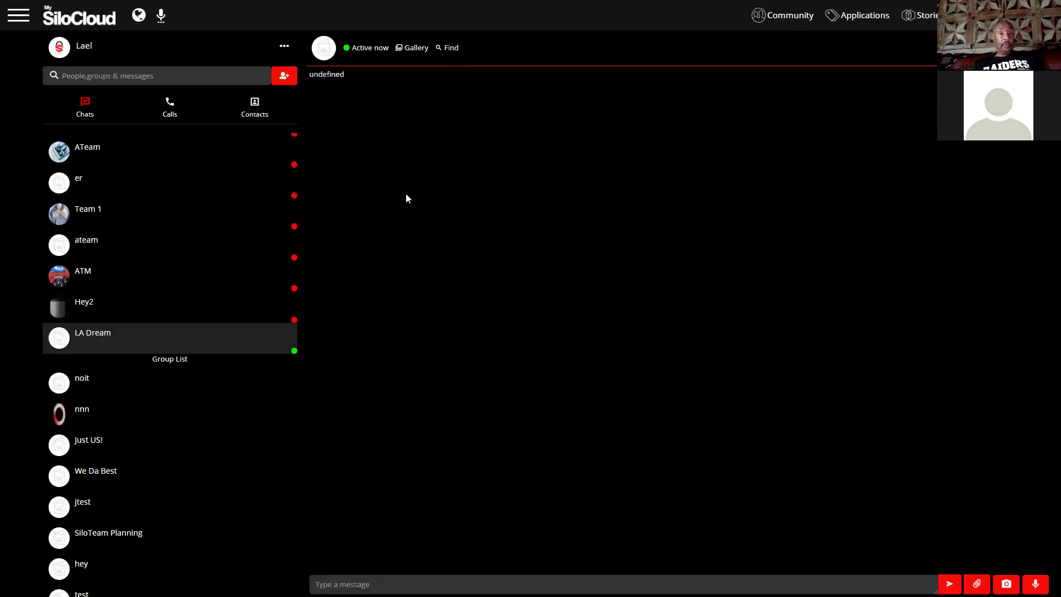
- Start a video call in the LA Dream group chat
{"action": "left_click", "coordinate": [144, 350]}
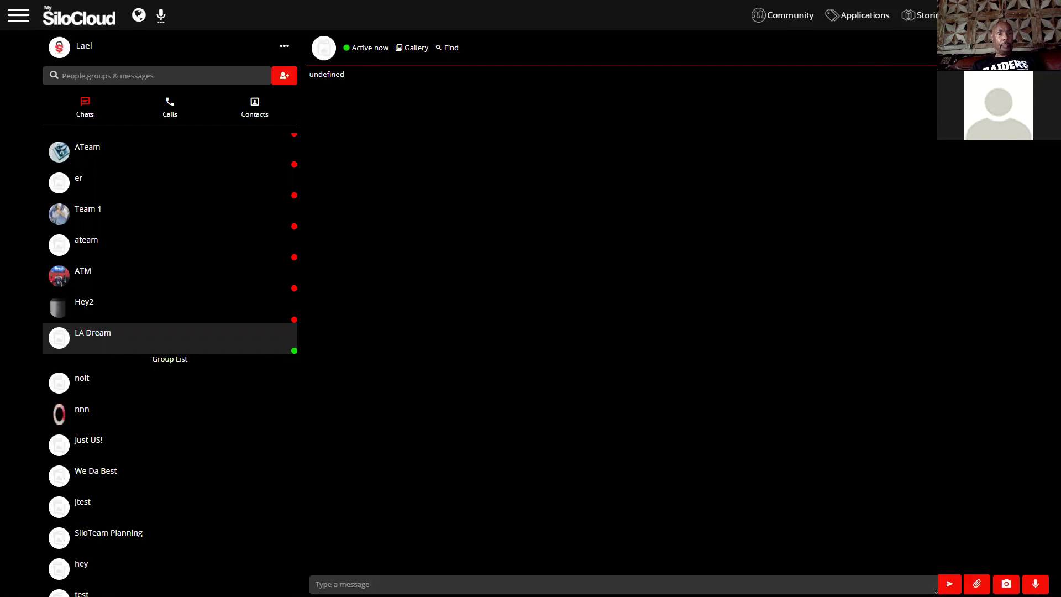
{"action": "left_click", "coordinate": [324, 49]}
{"action": "left_click", "coordinate": [530, 332]}
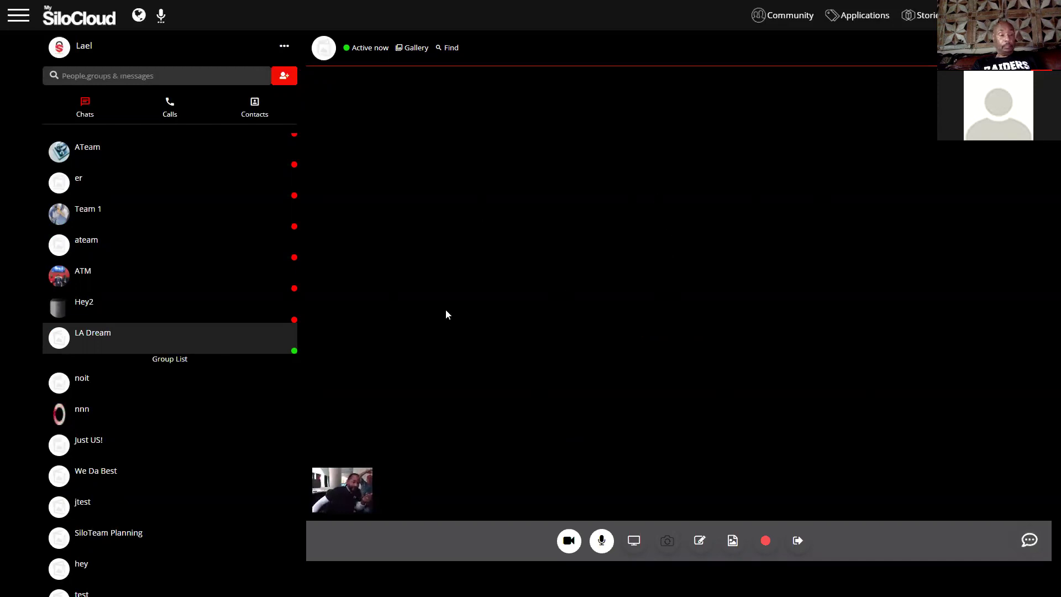
{"action": "scroll", "coordinate": [259, 229], "scroll_direction": "down", "scroll_amount": 10}
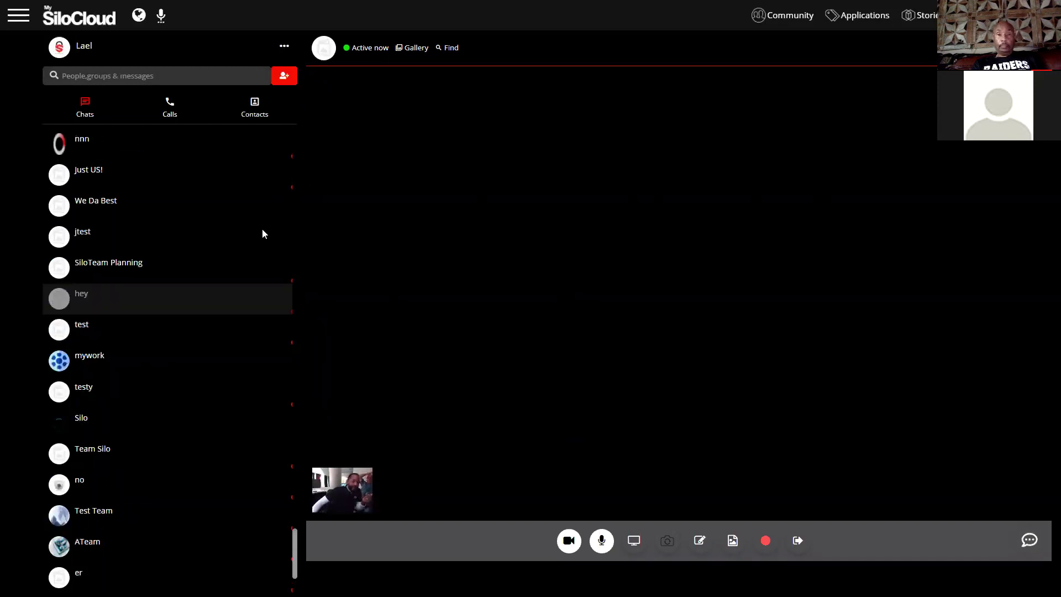
{"action": "scroll", "coordinate": [267, 232], "scroll_direction": "up", "scroll_amount": 15}
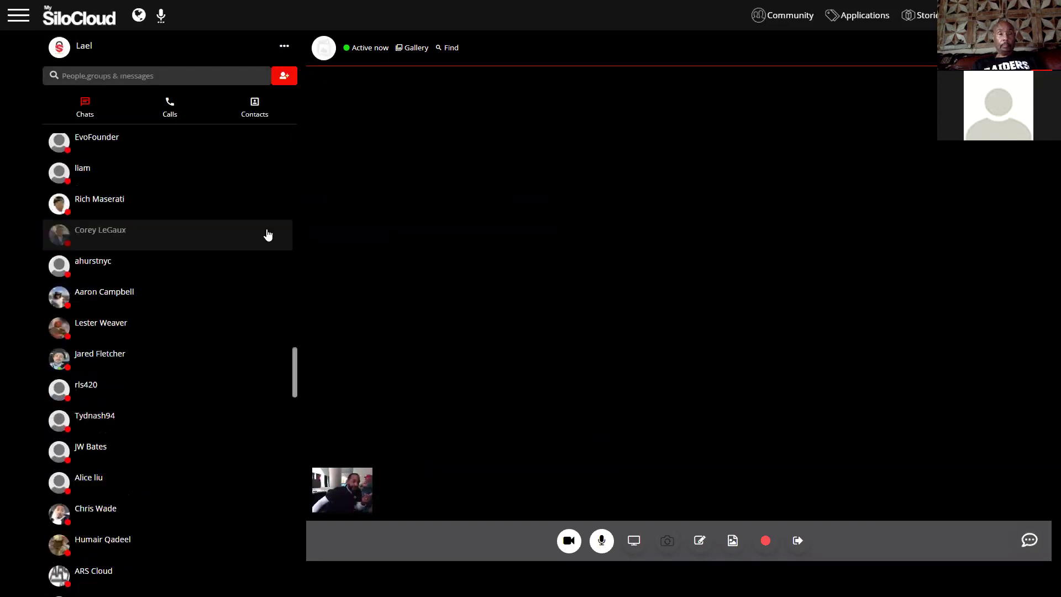
{"action": "scroll", "coordinate": [267, 234], "scroll_direction": "up", "scroll_amount": 15}
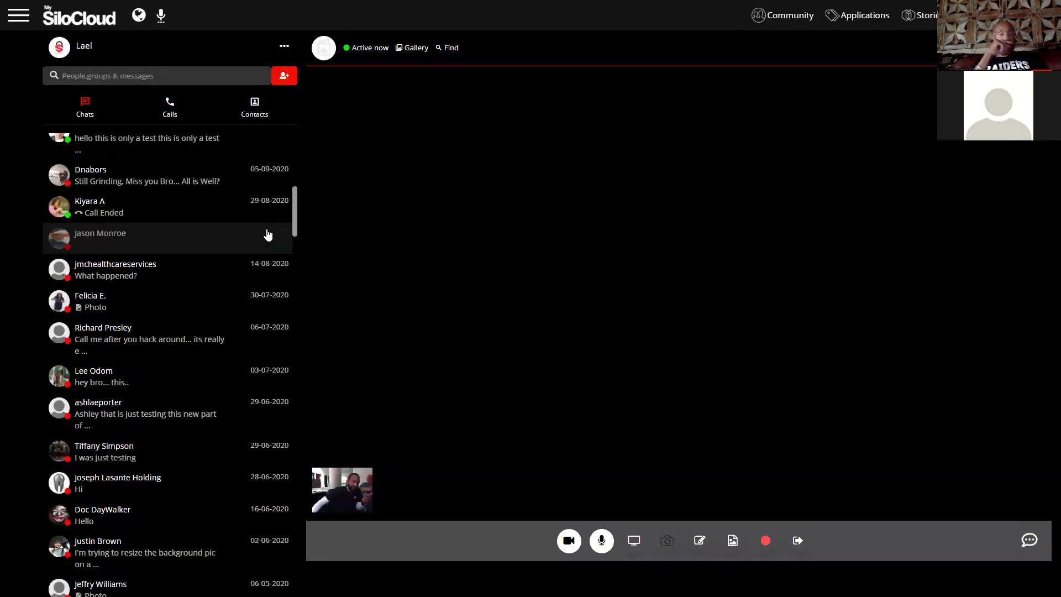
- Leave the group video call and open the one-to-one chat whose latest entry is a photo from 11:03 PM
{"action": "scroll", "coordinate": [267, 235], "scroll_direction": "up", "scroll_amount": 8}
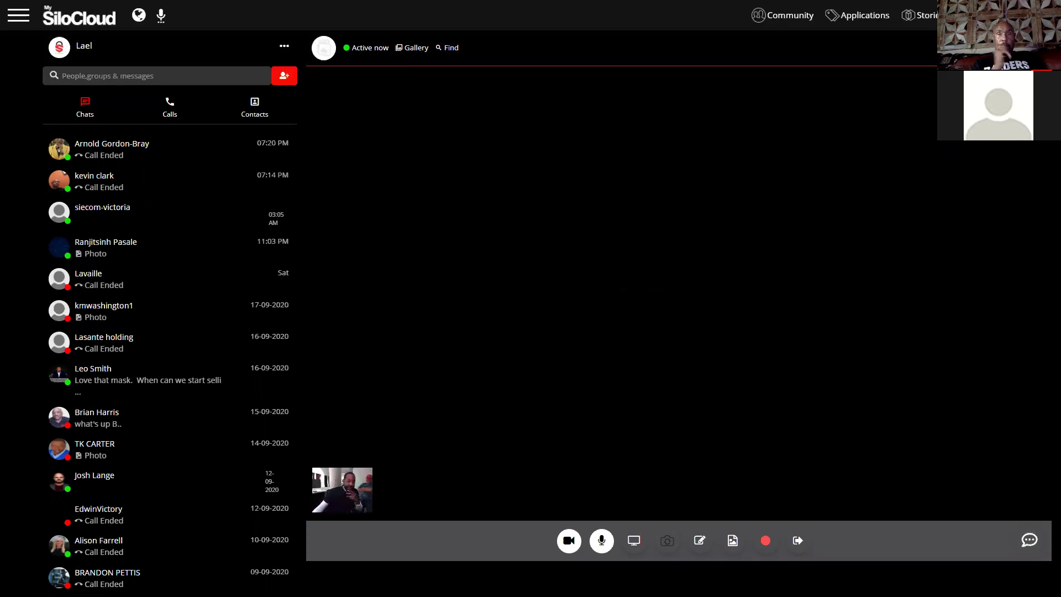
{"action": "left_click", "coordinate": [592, 56]}
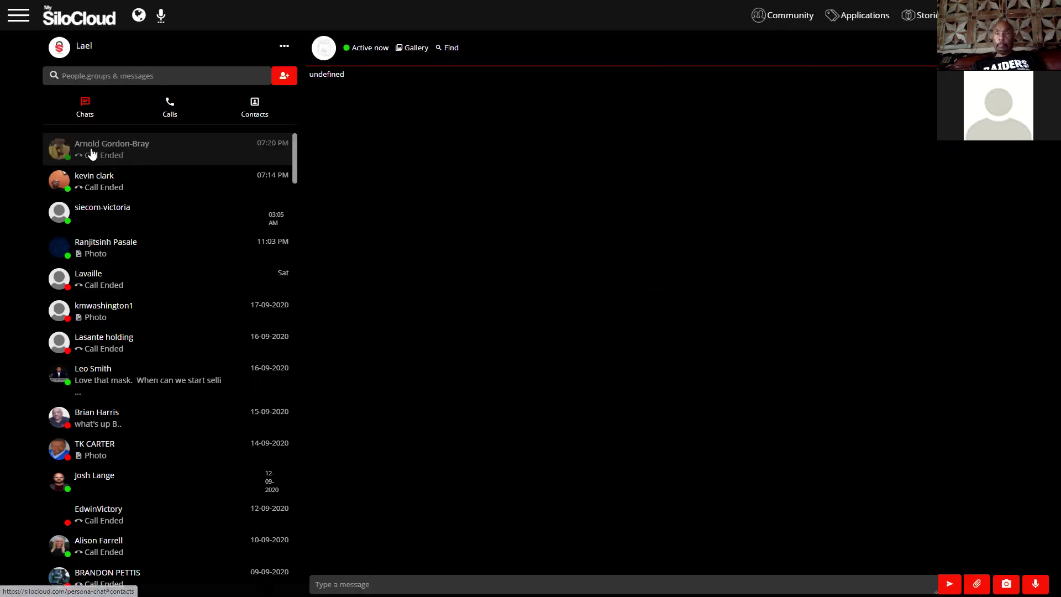
{"action": "left_click", "coordinate": [87, 255]}
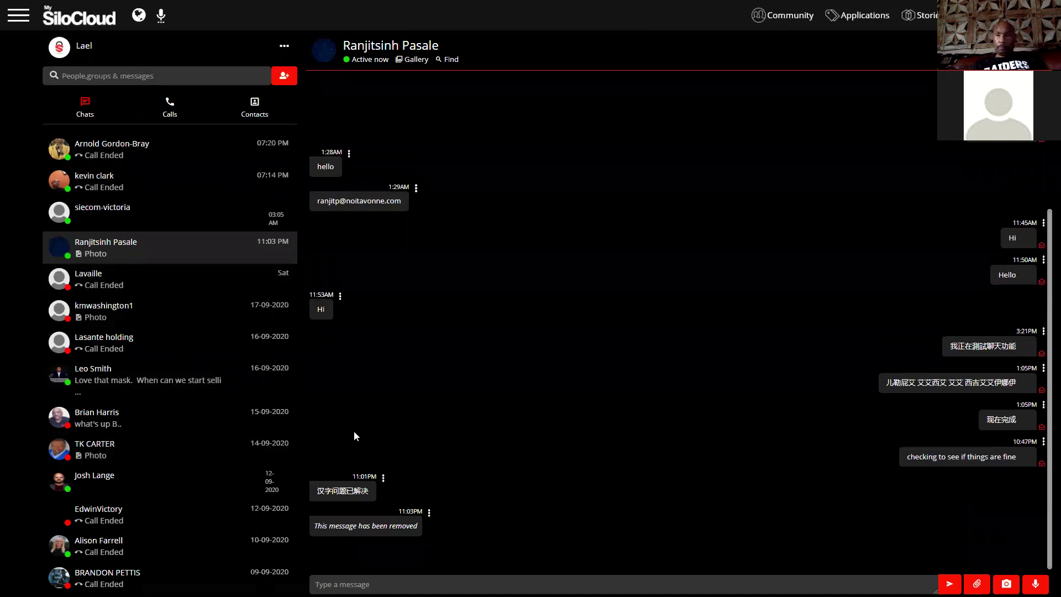
{"action": "scroll", "coordinate": [588, 286], "scroll_direction": "up", "scroll_amount": 3}
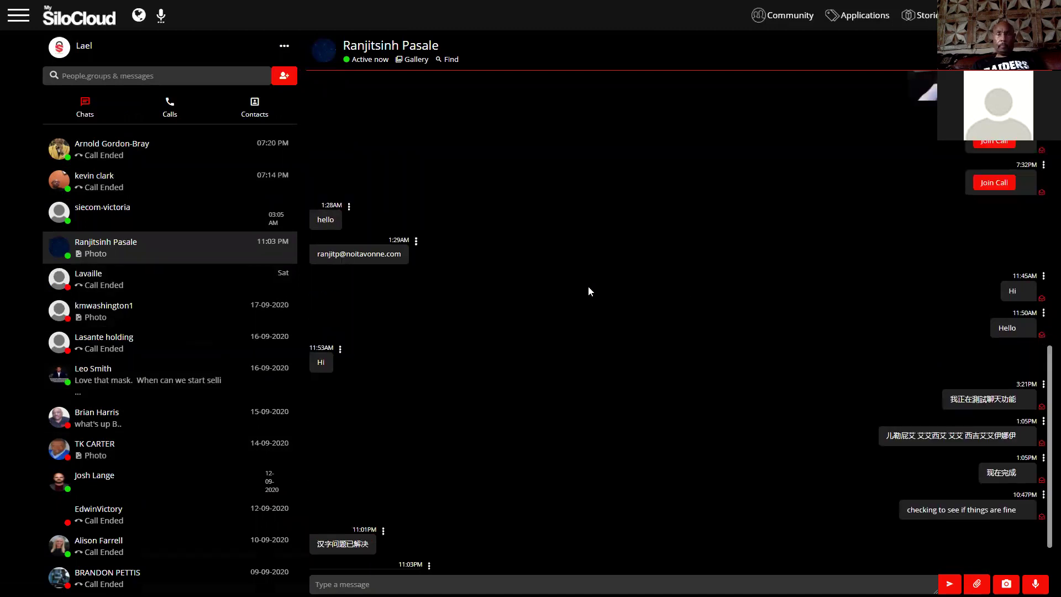
- Open the chat's gallery and browse its shared photos, links and call entries back to the oldest ones
{"action": "left_click", "coordinate": [413, 59]}
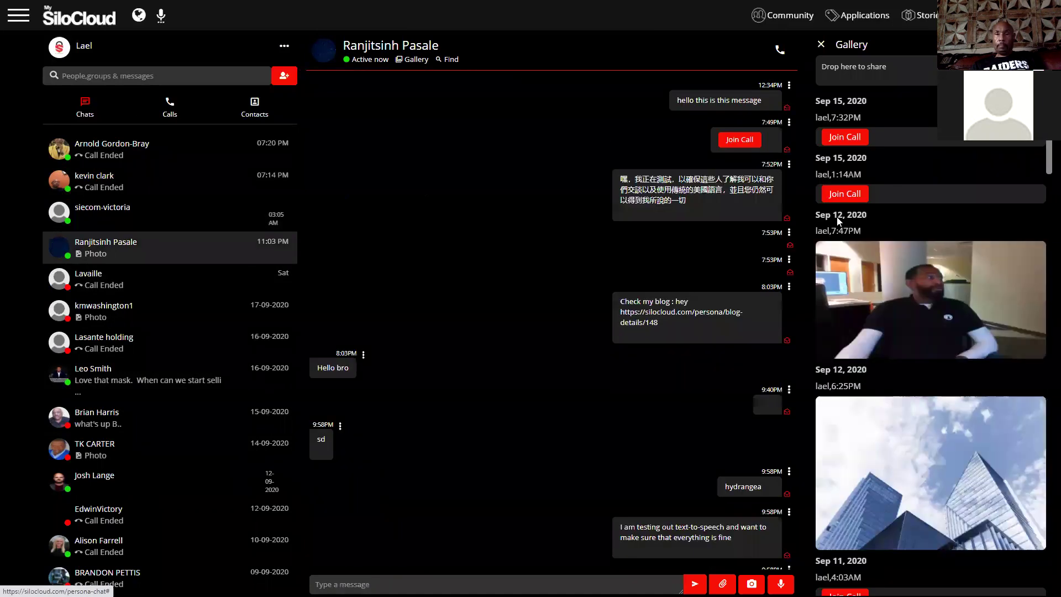
{"action": "scroll", "coordinate": [916, 199], "scroll_direction": "down", "scroll_amount": 15}
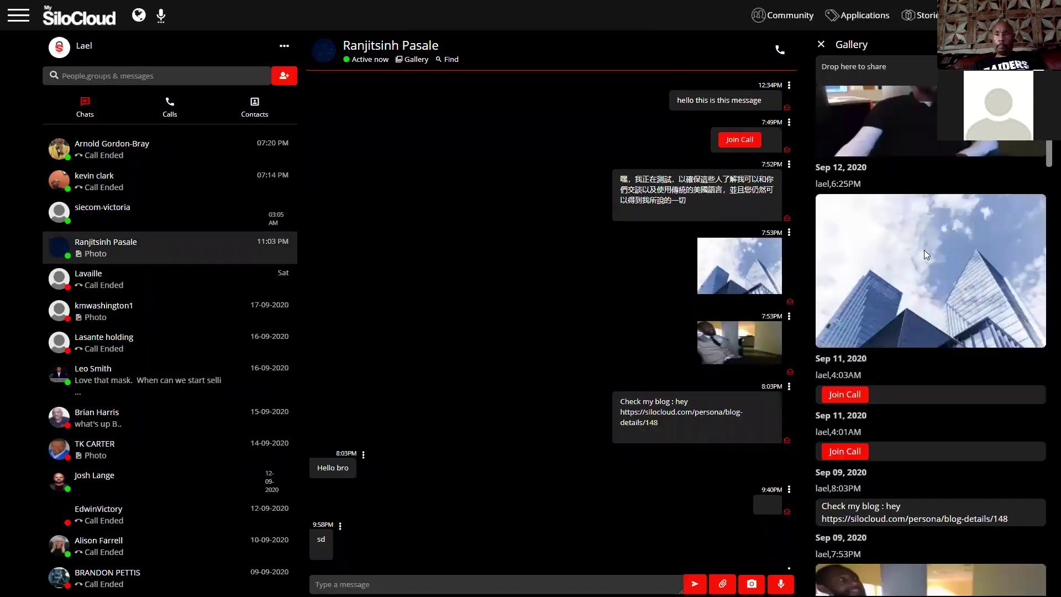
{"action": "scroll", "coordinate": [921, 290], "scroll_direction": "down", "scroll_amount": 10}
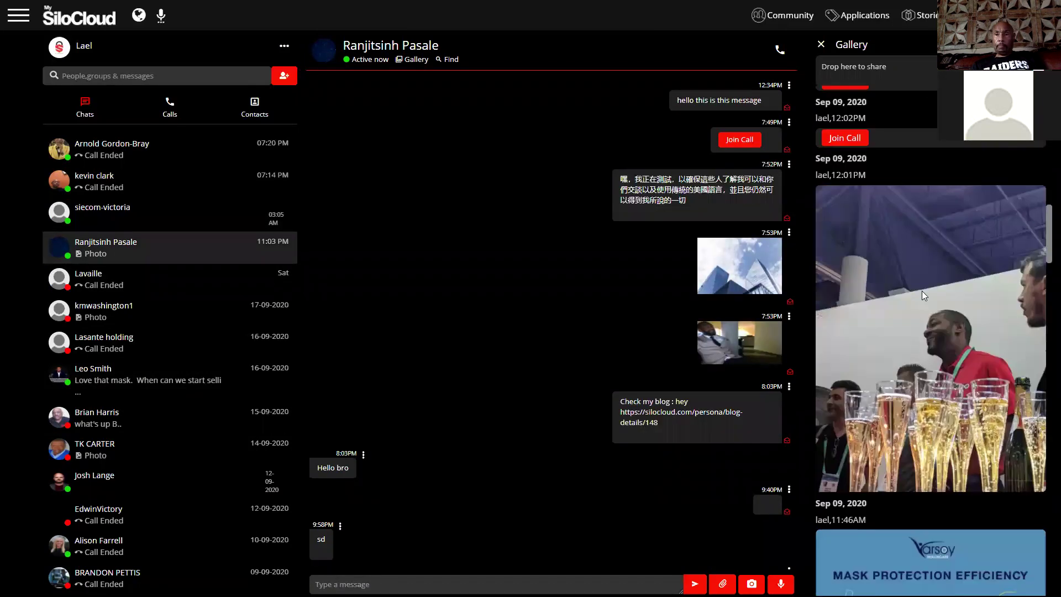
{"action": "scroll", "coordinate": [922, 292], "scroll_direction": "down", "scroll_amount": 10}
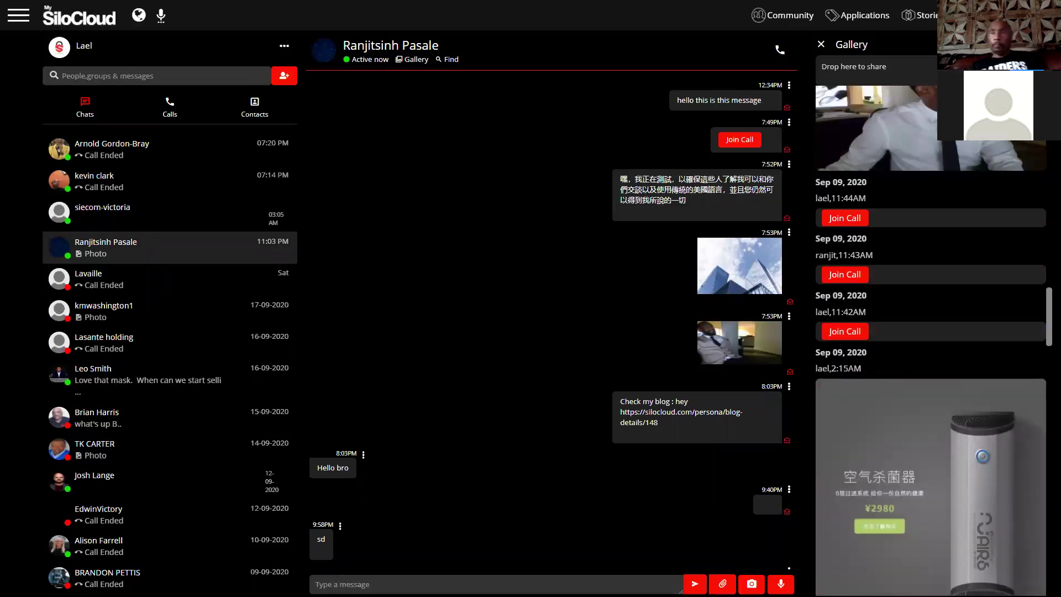
{"action": "scroll", "coordinate": [930, 331], "scroll_direction": "down", "scroll_amount": 10}
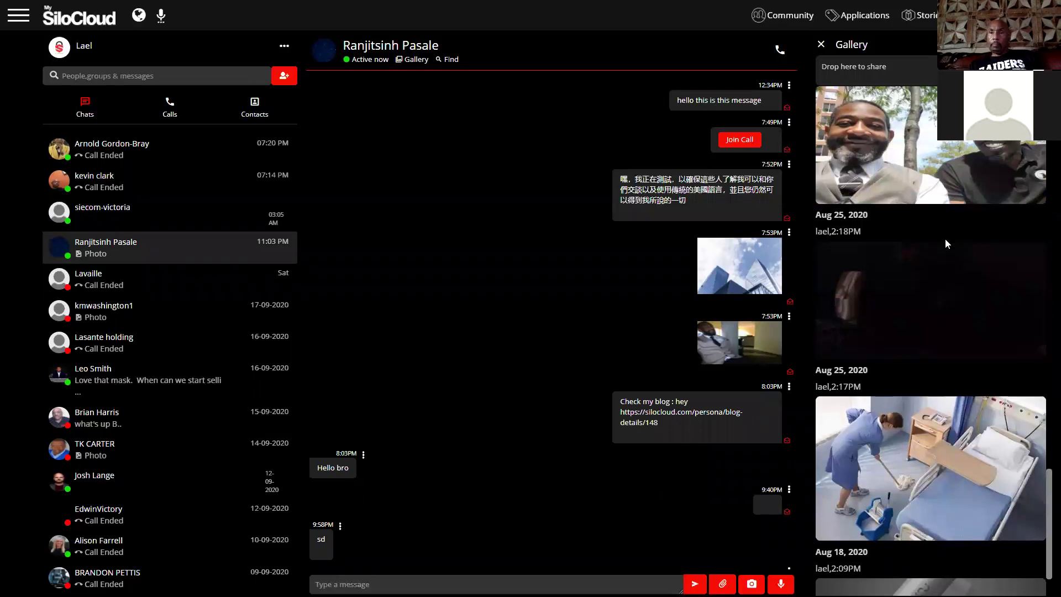
{"action": "scroll", "coordinate": [944, 239], "scroll_direction": "down", "scroll_amount": 1}
{"action": "scroll", "coordinate": [943, 215], "scroll_direction": "up", "scroll_amount": 6}
{"action": "scroll", "coordinate": [946, 193], "scroll_direction": "up", "scroll_amount": 10}
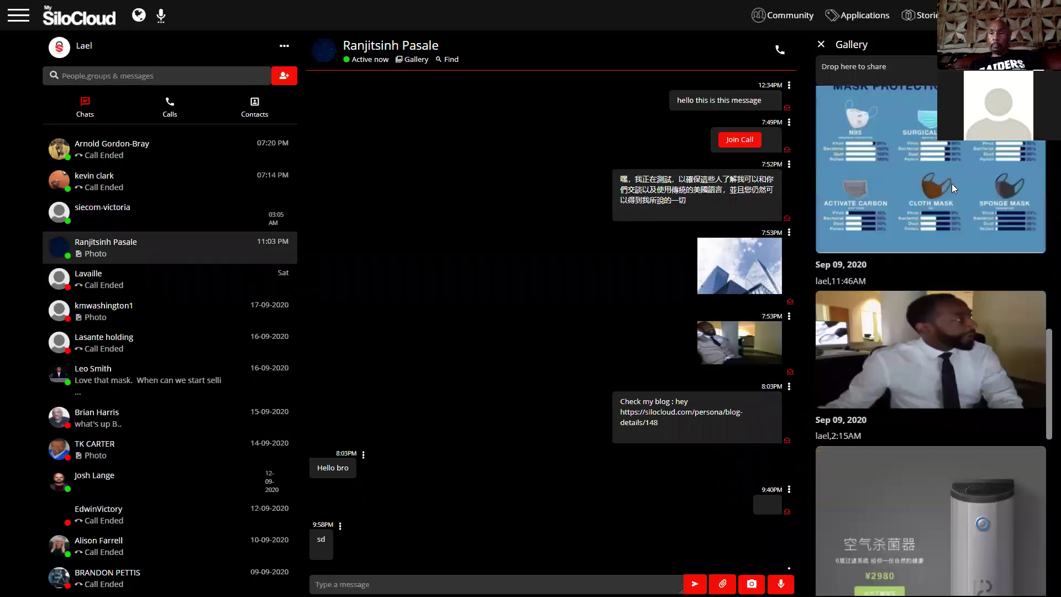
{"action": "scroll", "coordinate": [934, 354], "scroll_direction": "up", "scroll_amount": 3}
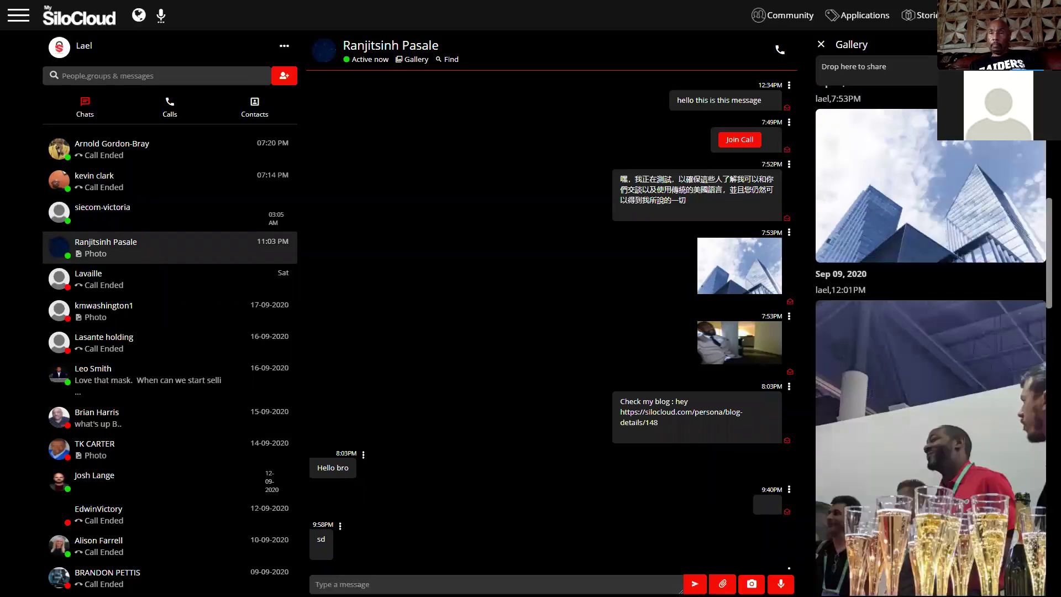
{"action": "scroll", "coordinate": [884, 189], "scroll_direction": "down", "scroll_amount": 15}
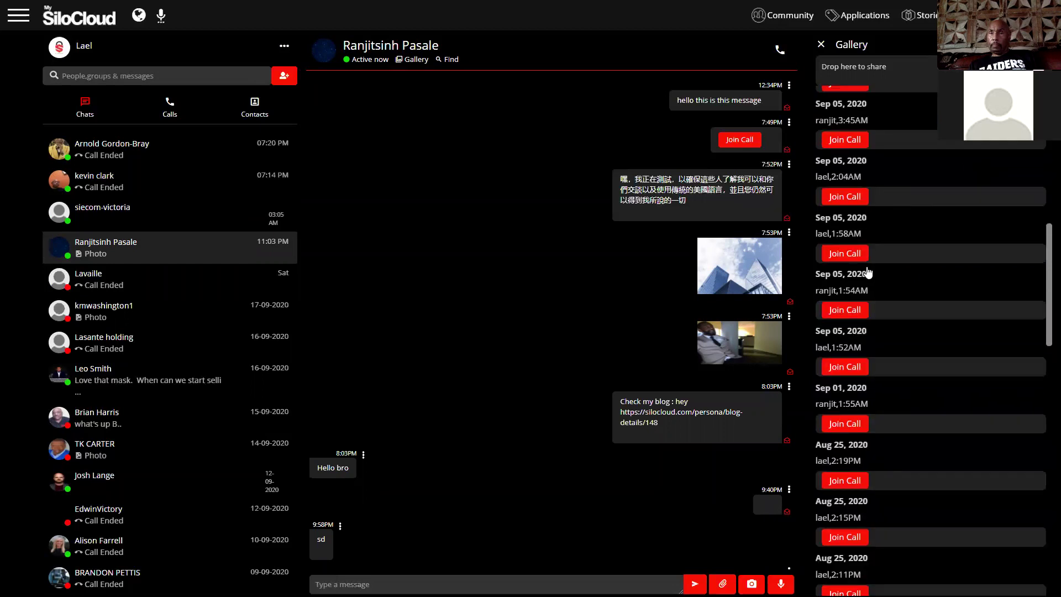
{"action": "scroll", "coordinate": [862, 292], "scroll_direction": "down", "scroll_amount": 8}
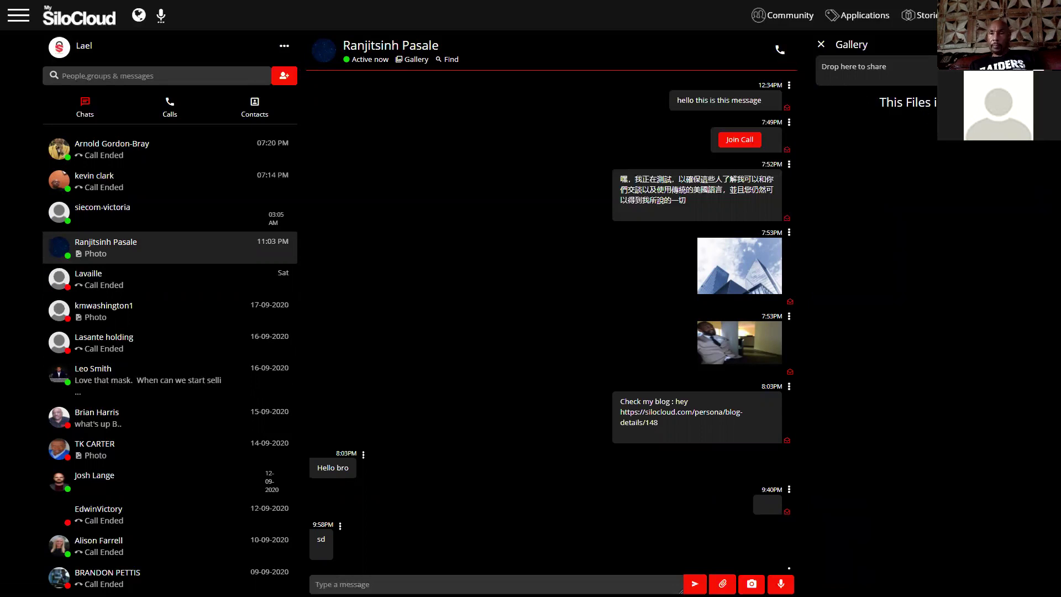
- Try to pick a file to share from the gallery's drop area and close the unresponsive file dialog
{"action": "left_click", "coordinate": [884, 70]}
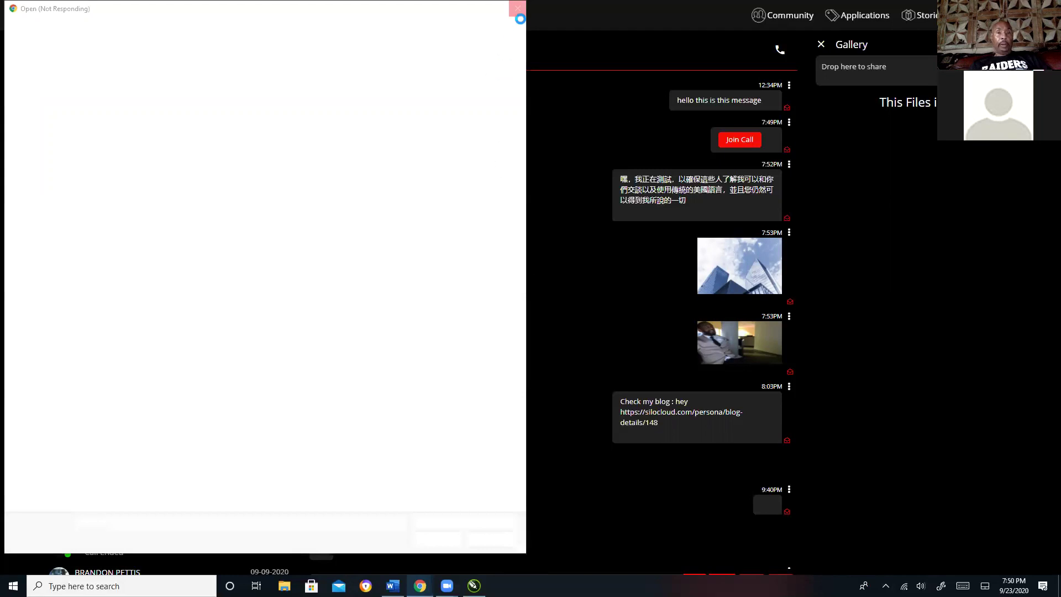
{"action": "left_click", "coordinate": [516, 9]}
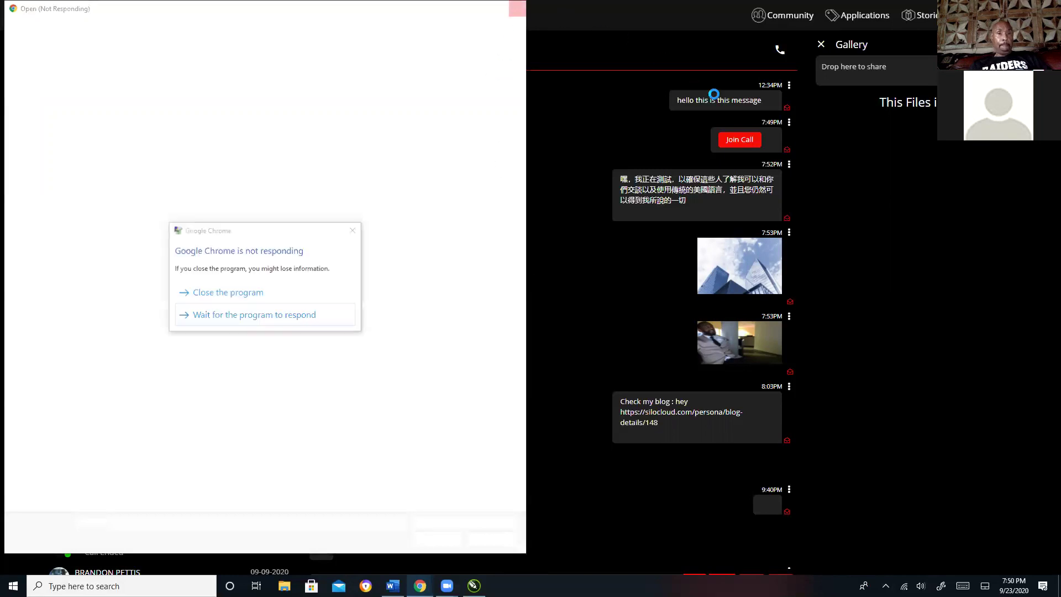
{"action": "left_click", "coordinate": [227, 292]}
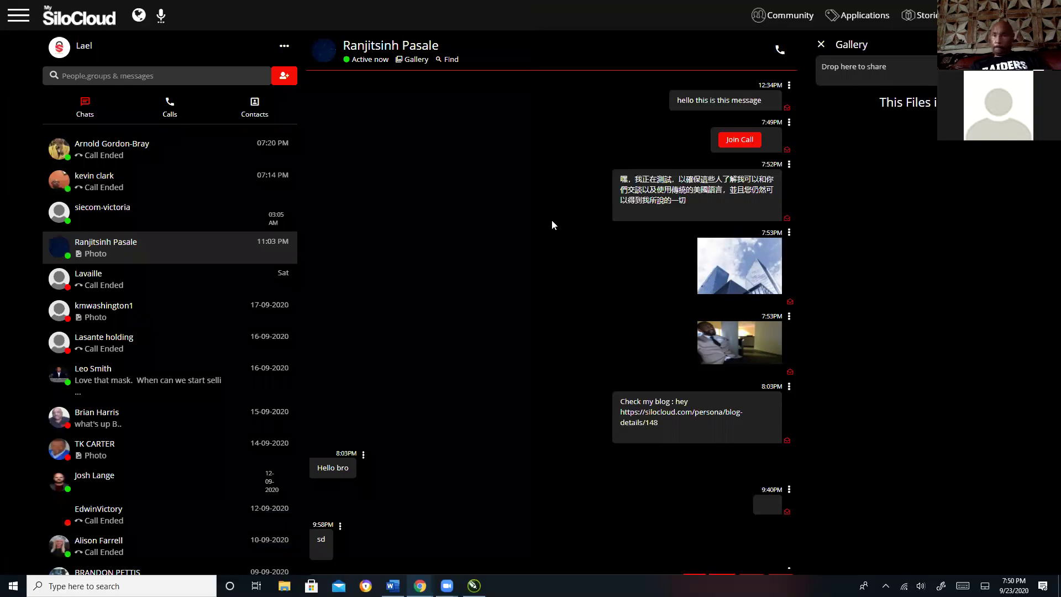
{"action": "left_click", "coordinate": [826, 82]}
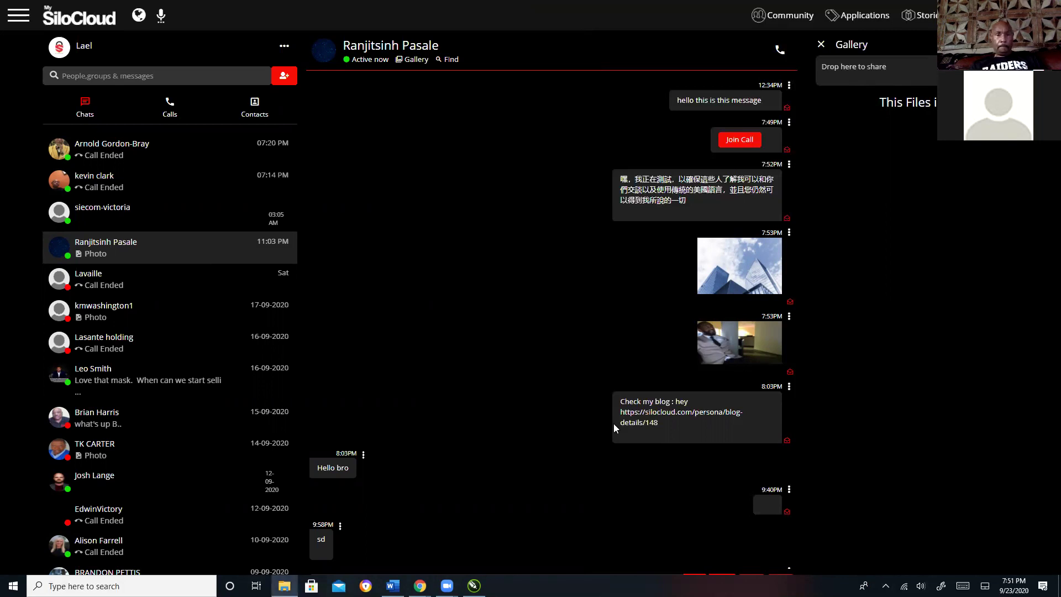
{"action": "left_click", "coordinate": [284, 586]}
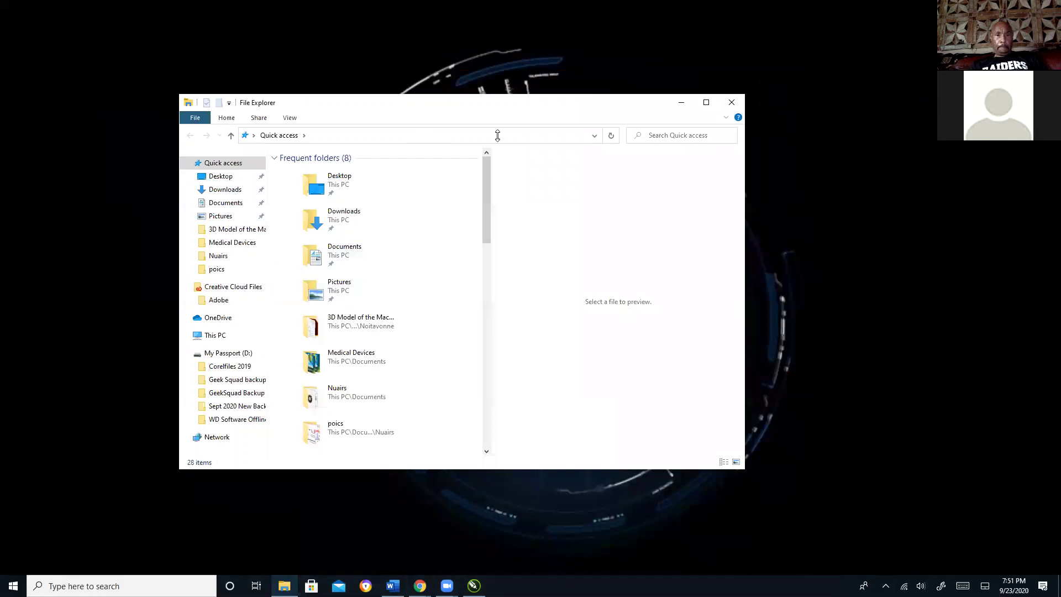
{"action": "left_click_drag", "start_coordinate": [497, 136], "coordinate": [517, 180]}
{"action": "key", "text": "super+d"}
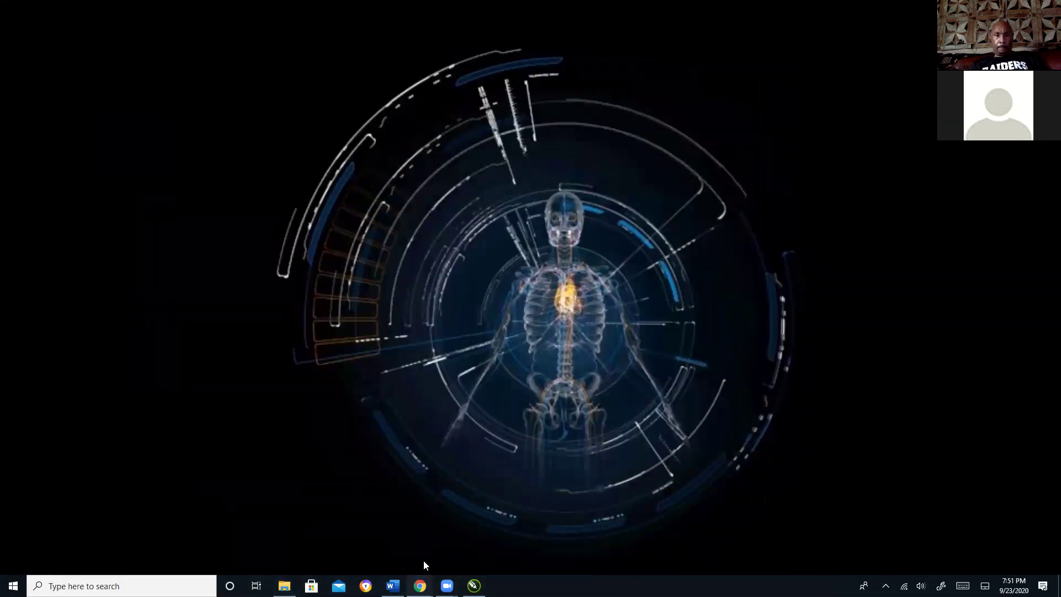
{"action": "mouse_move", "coordinate": [420, 585]}
{"action": "left_click", "coordinate": [386, 559]}
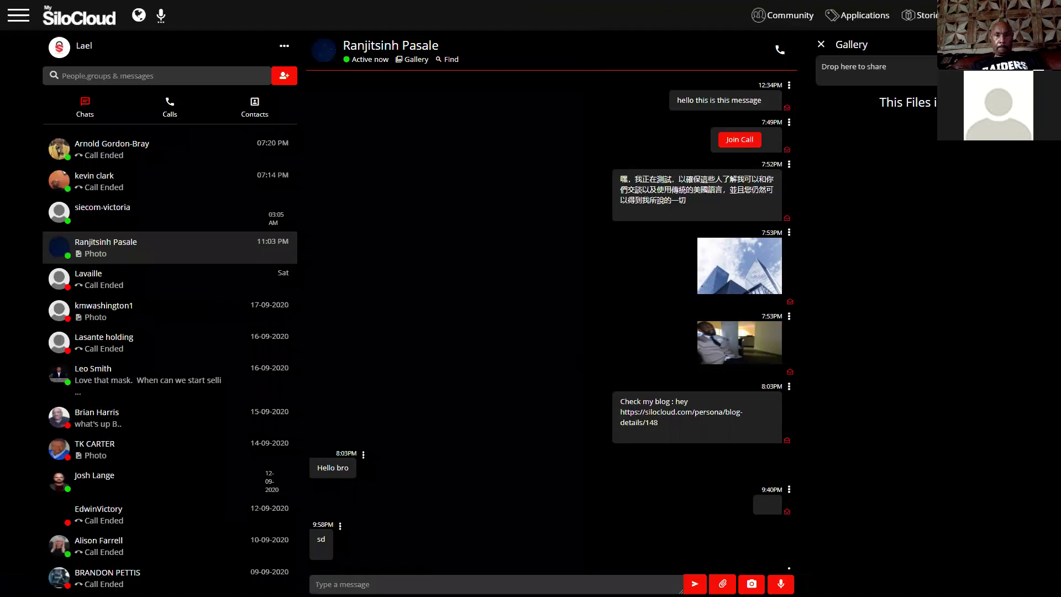
- Share the picture above-view-of-hands-of-young-clinician-with-pen-fi-4AHGYY9 from the poics folder in File Explorer through the chat gallery's drop area
{"action": "key", "text": "super+e"}
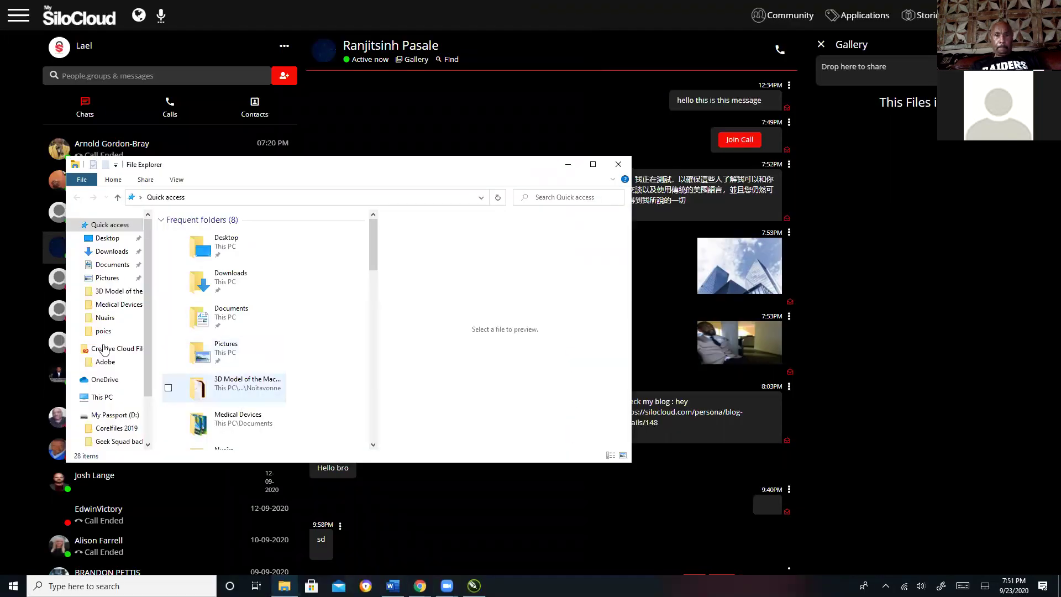
{"action": "left_click", "coordinate": [99, 335]}
{"action": "left_click", "coordinate": [257, 322]}
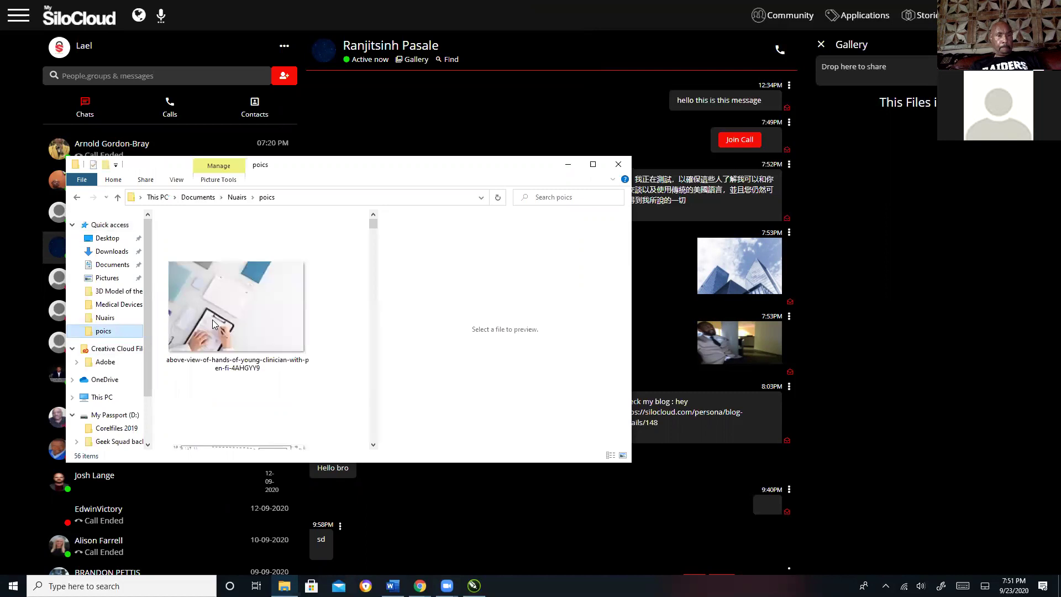
{"action": "left_click_drag", "start_coordinate": [936, 116], "coordinate": [881, 78]}
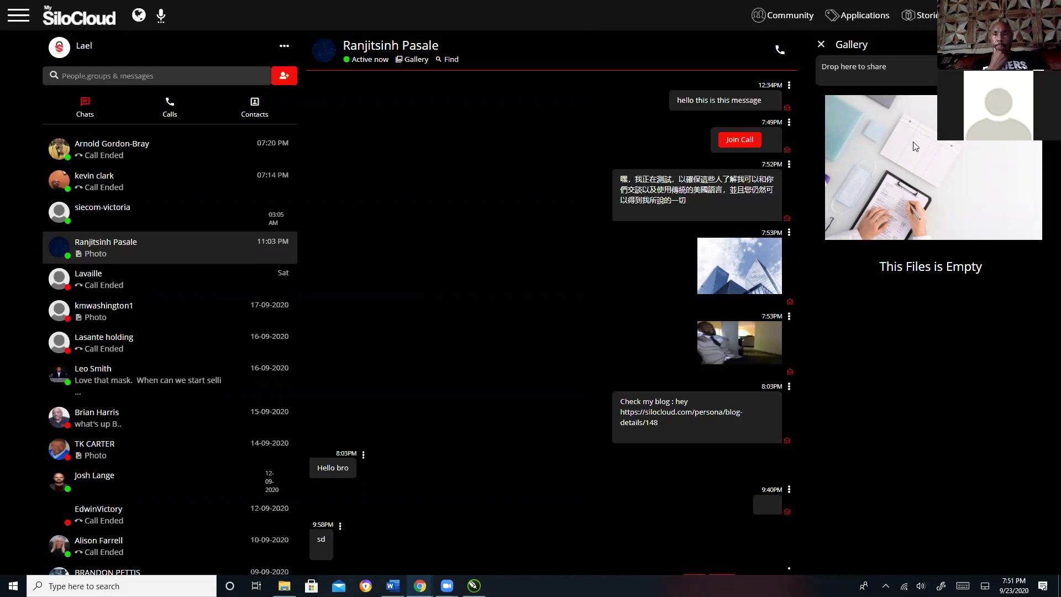
{"action": "left_click_drag", "start_coordinate": [908, 123], "coordinate": [936, 155]}
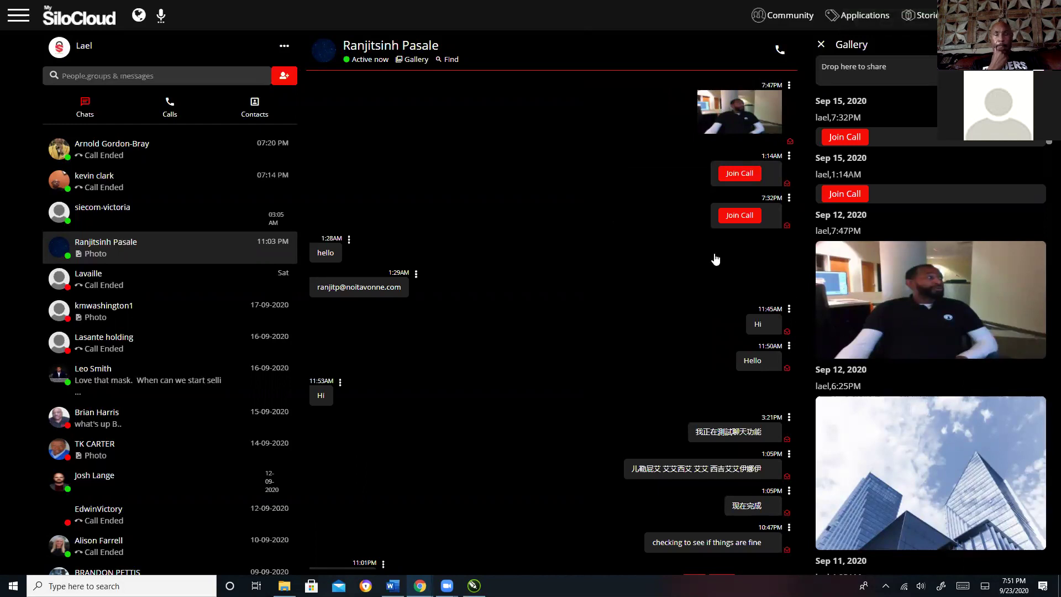
- Search the current conversation for "checking" and for "hi", move to another "hi" match and clear the search
{"action": "left_click", "coordinate": [445, 60]}
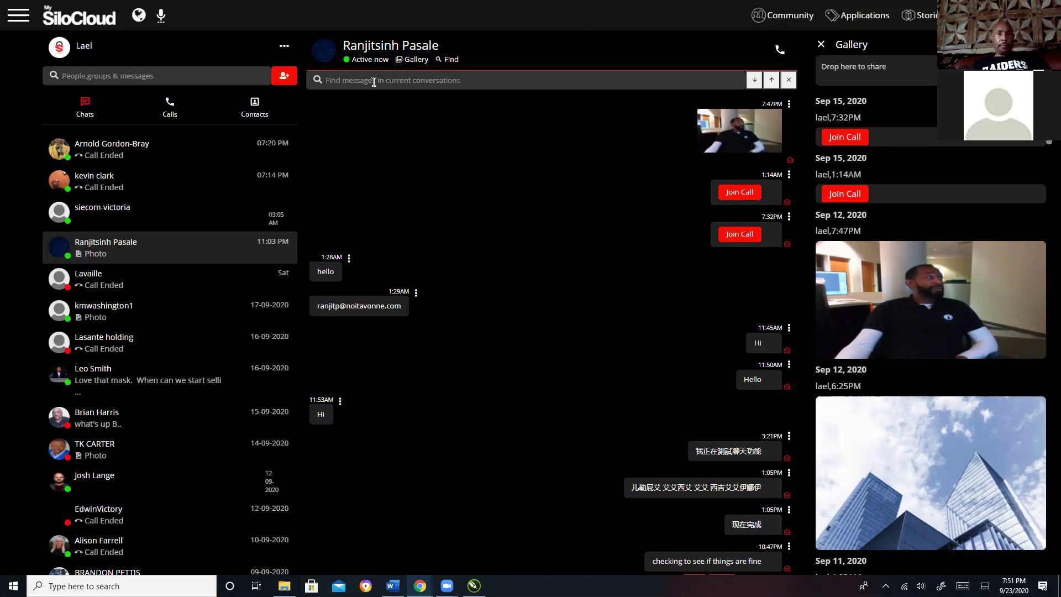
{"action": "type", "text": "checking"}
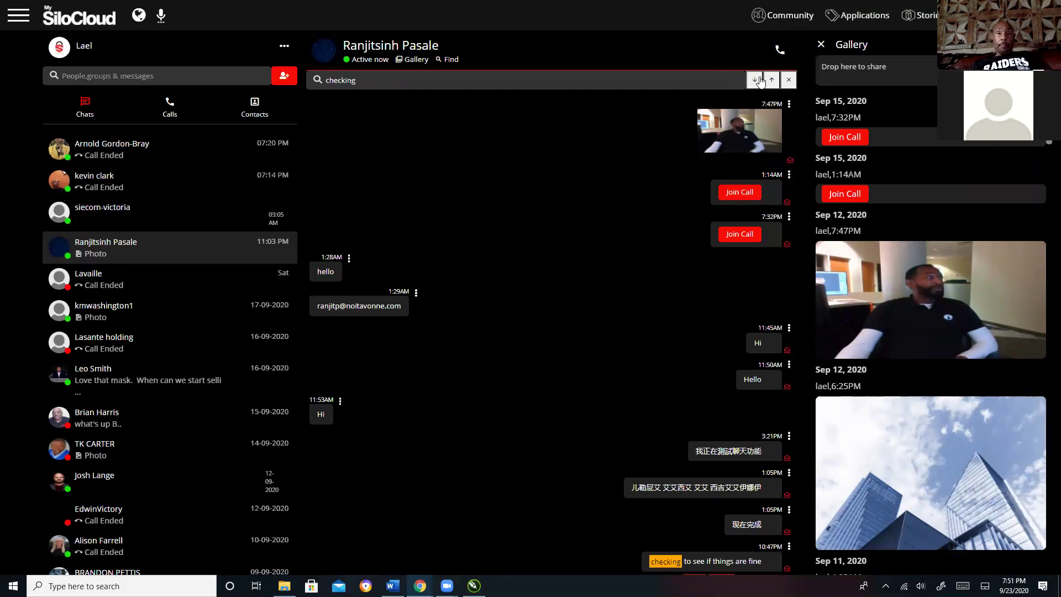
{"action": "left_click_drag", "start_coordinate": [362, 80], "coordinate": [310, 83]}
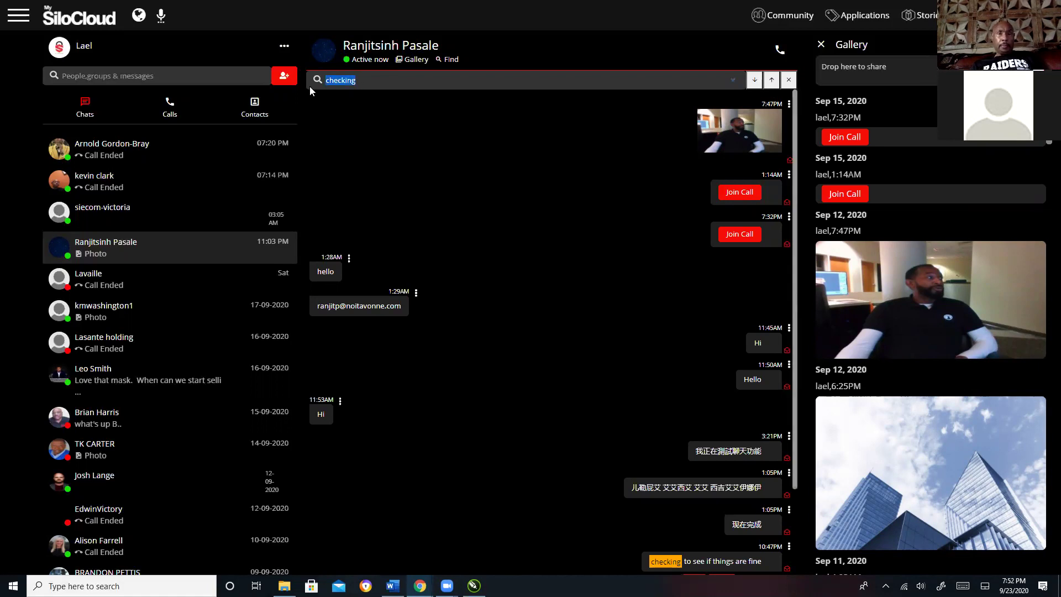
{"action": "type", "text": "hi"}
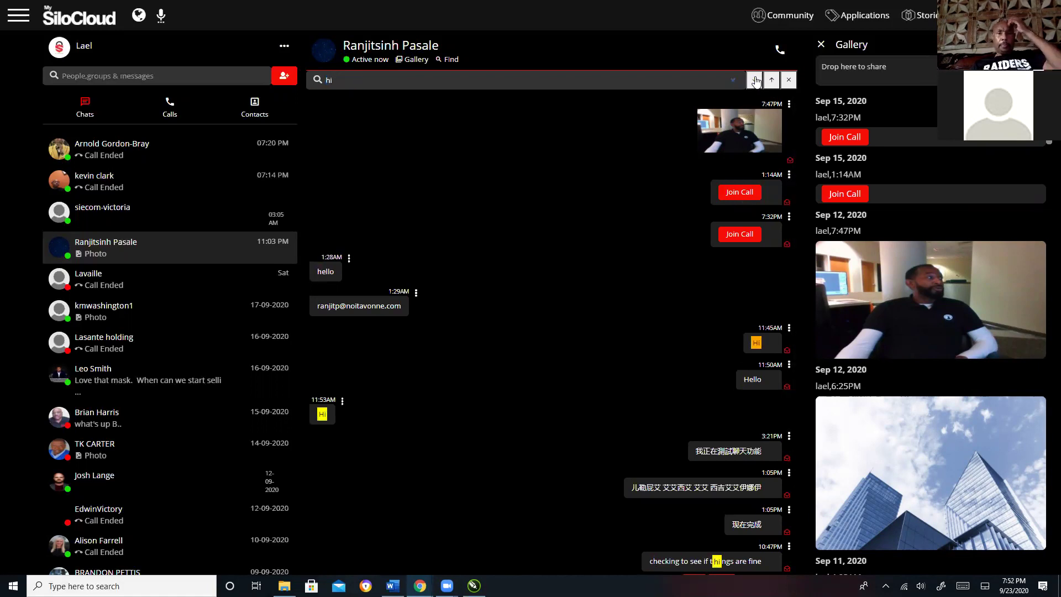
{"action": "left_click", "coordinate": [772, 81]}
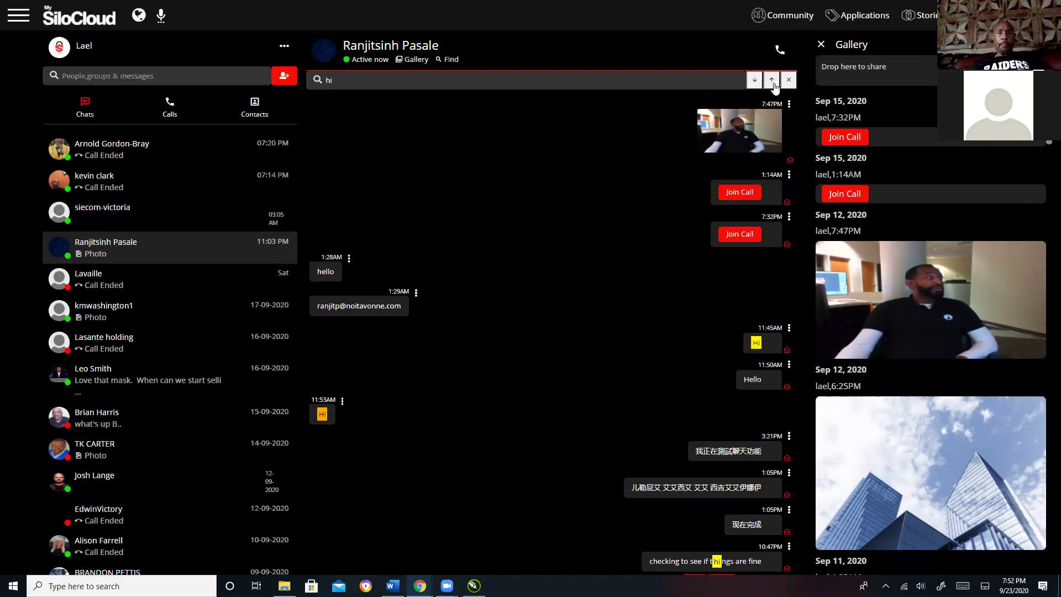
{"action": "left_click", "coordinate": [788, 80]}
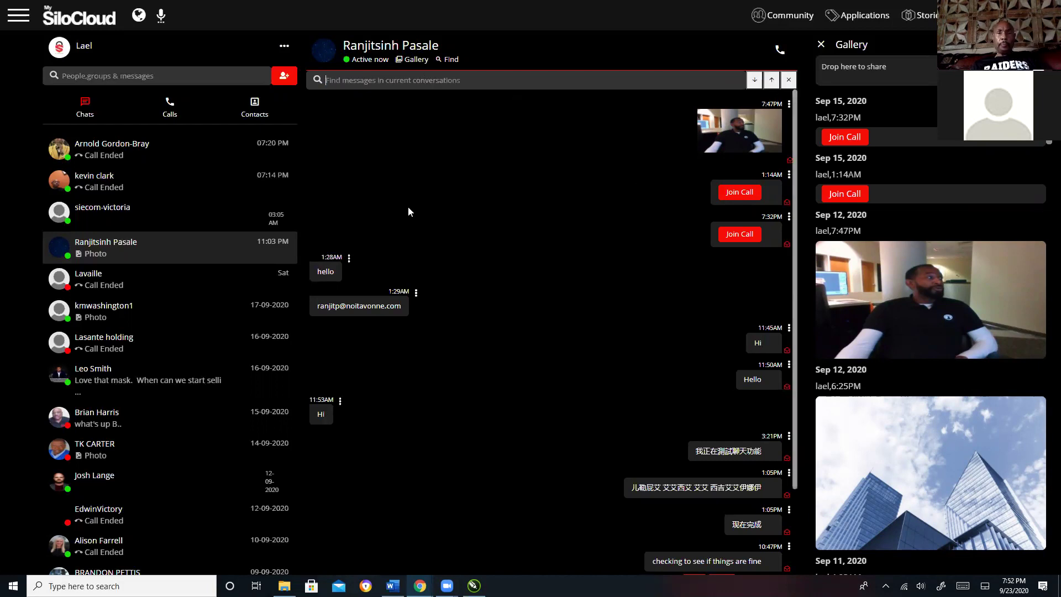
- Close the gallery and show the call history
{"action": "left_click", "coordinate": [821, 45]}
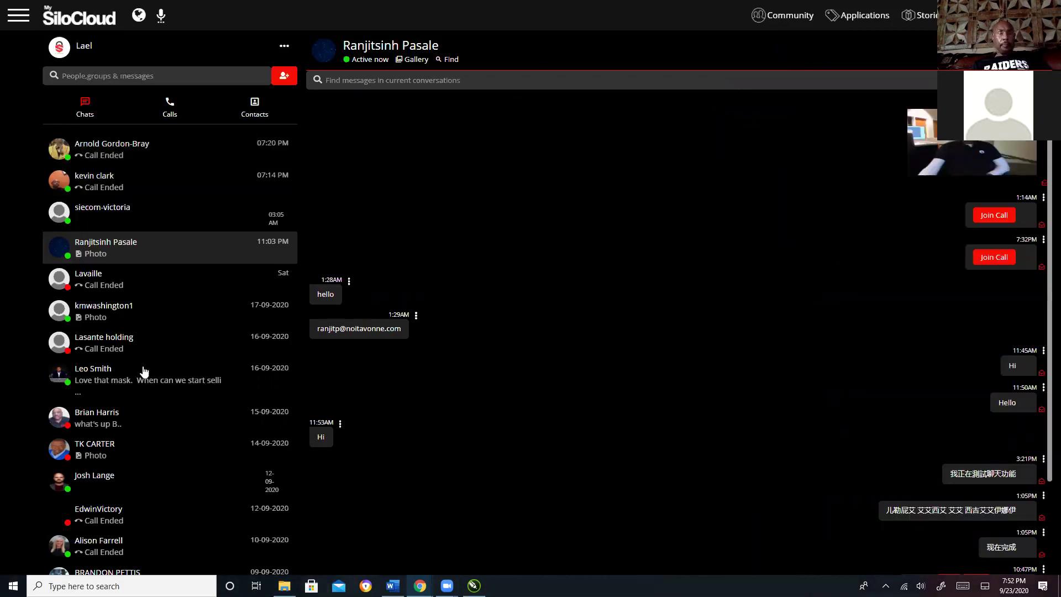
{"action": "left_click", "coordinate": [171, 112]}
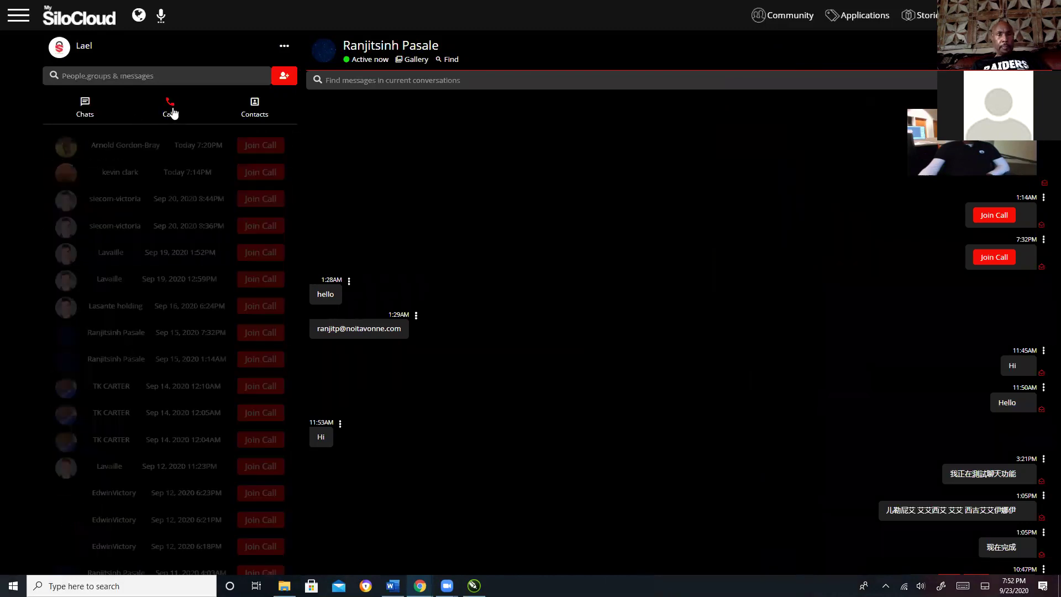